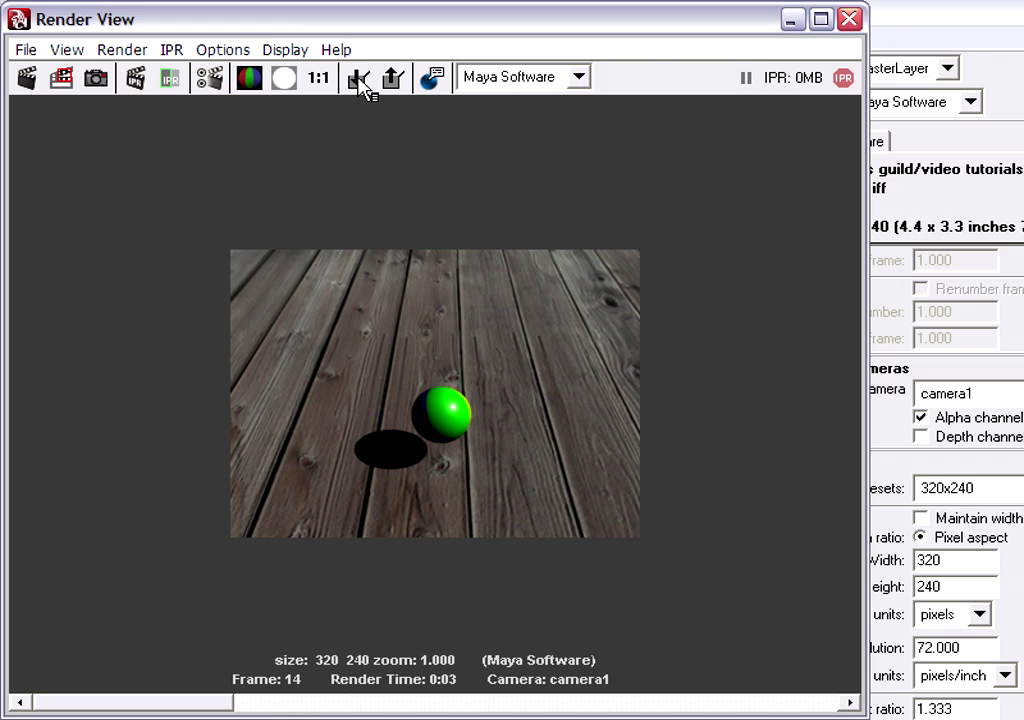
Step: Close Render Settings, select the directional light and set its Shadow Color to mid grey
click(790, 20)
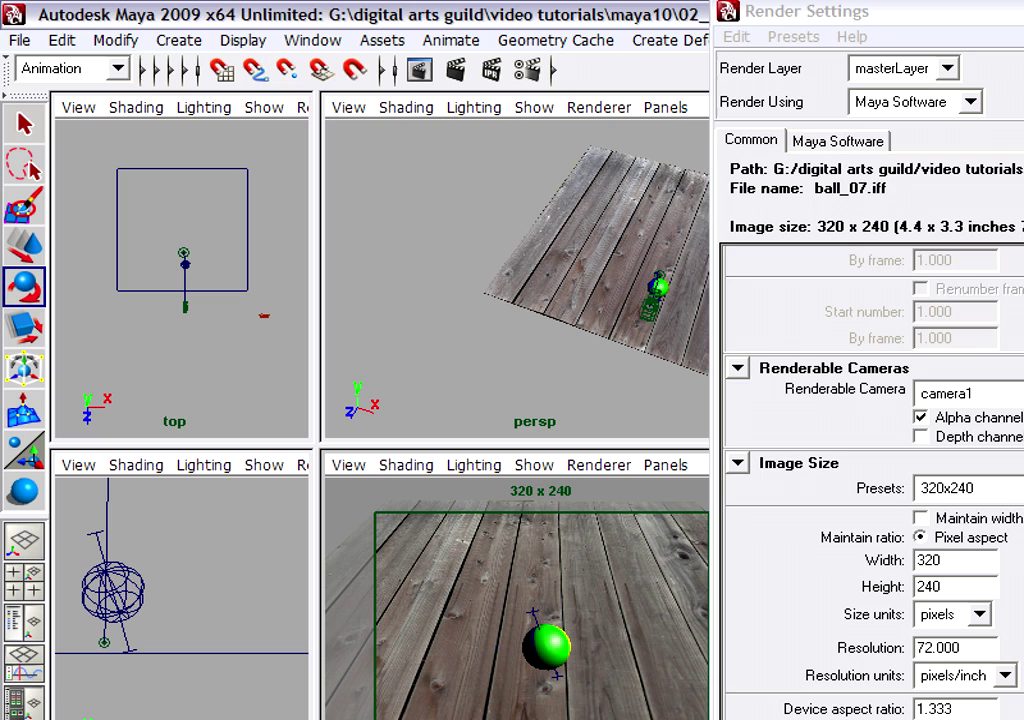
key(alt+F4)
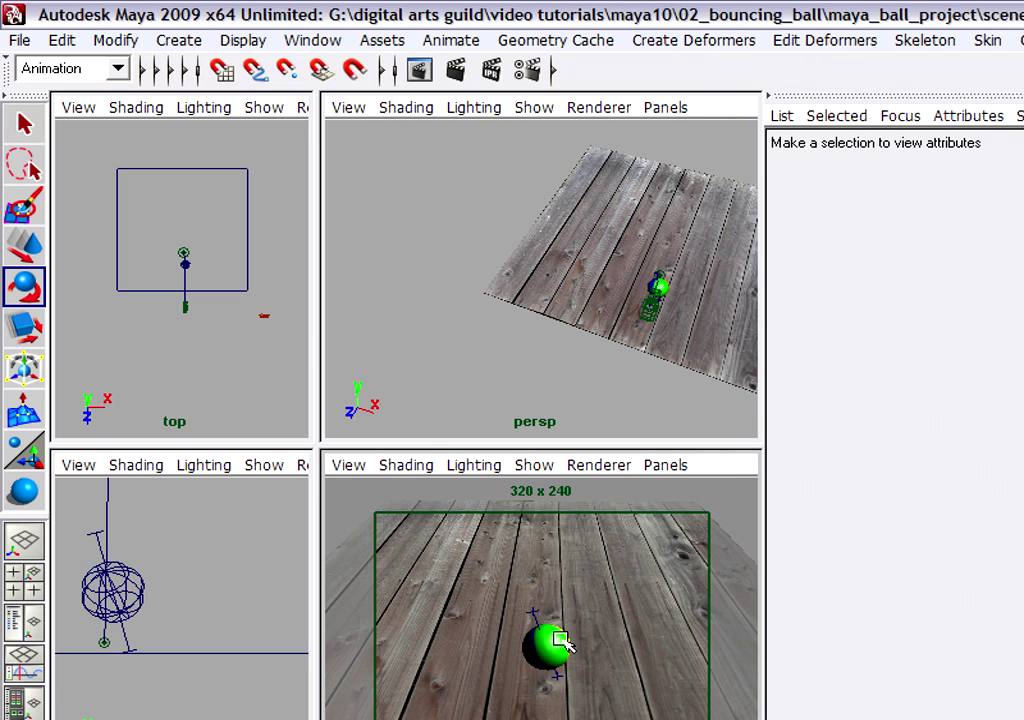
drag(252, 293, 292, 336)
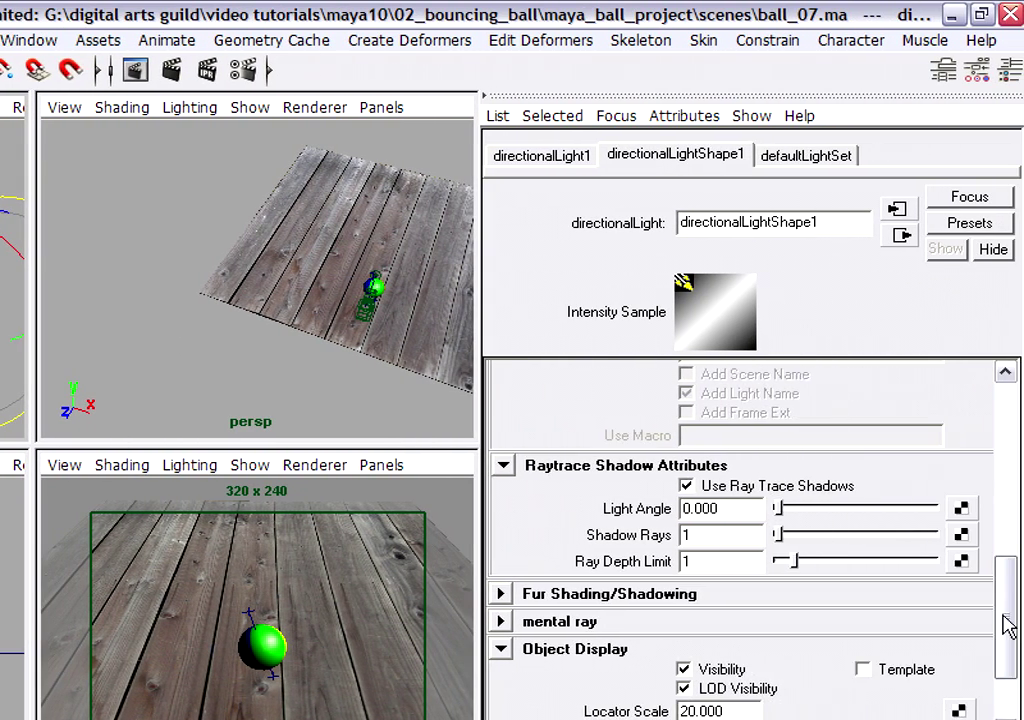
drag(1006, 617, 1015, 446)
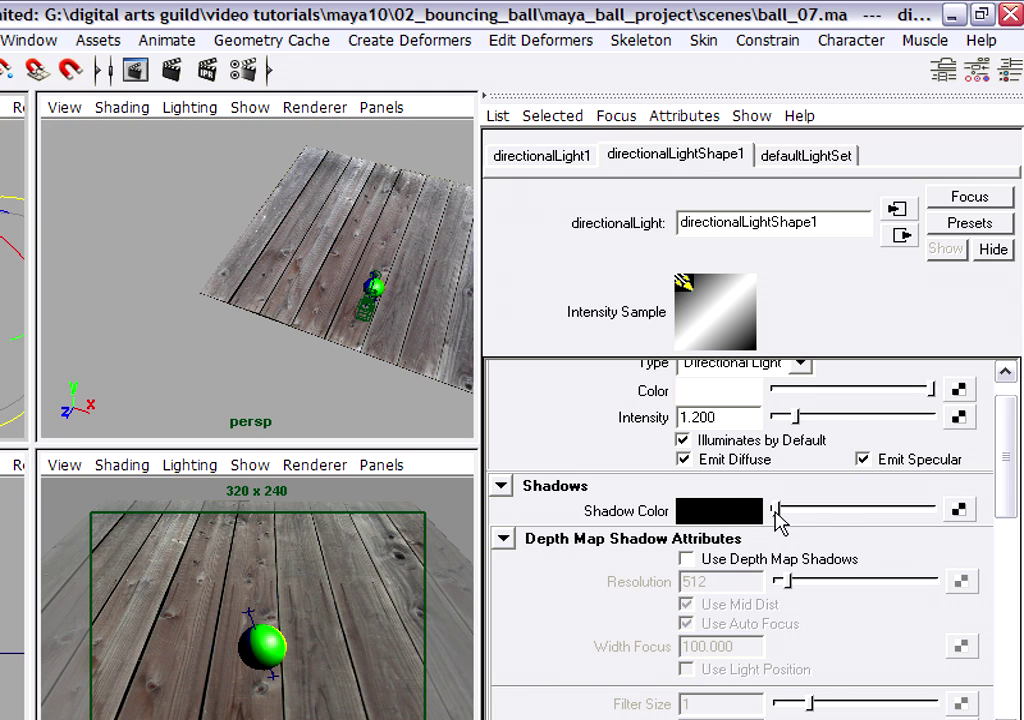
drag(775, 509, 855, 512)
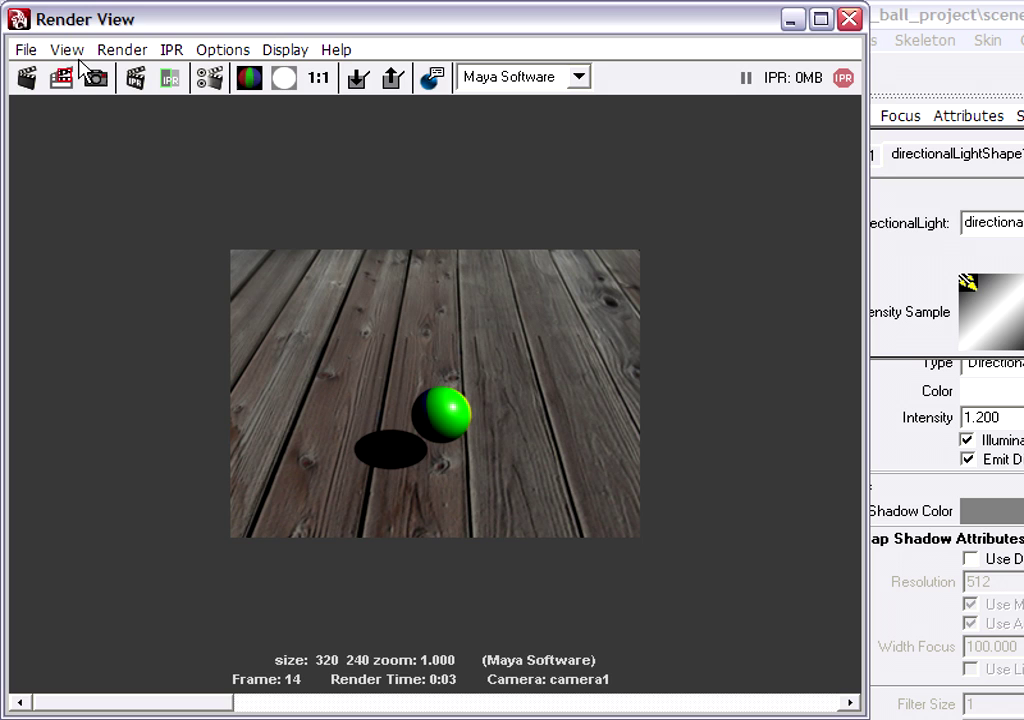
Step: Re-render frame 14 to preview the lighter grey shadow, then minimize Render View
click(25, 78)
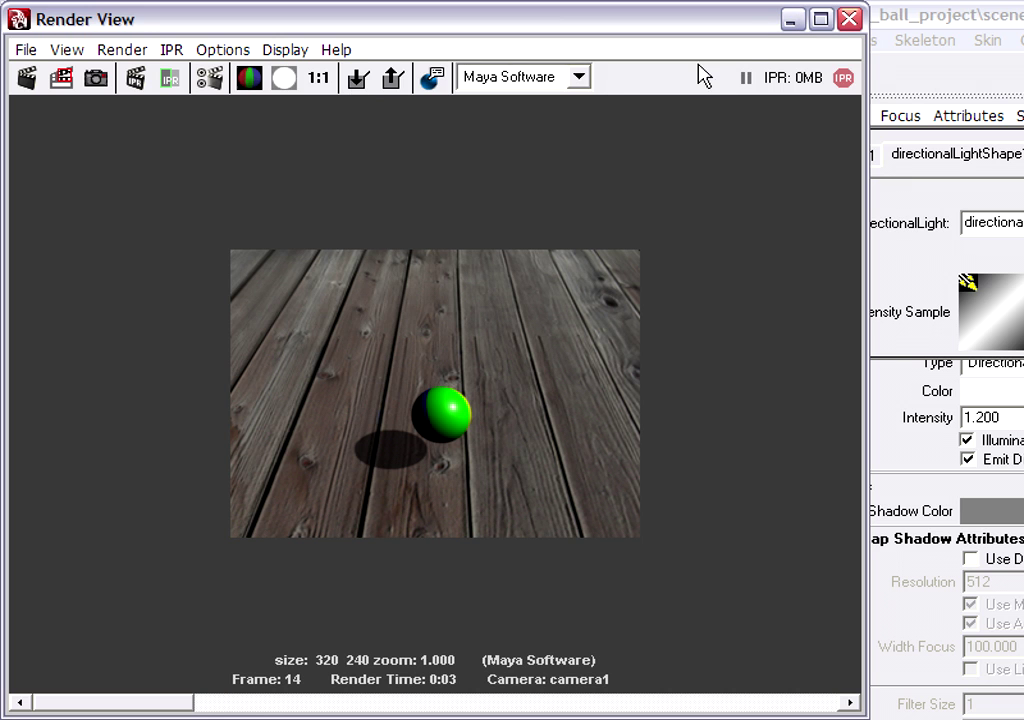
click(791, 20)
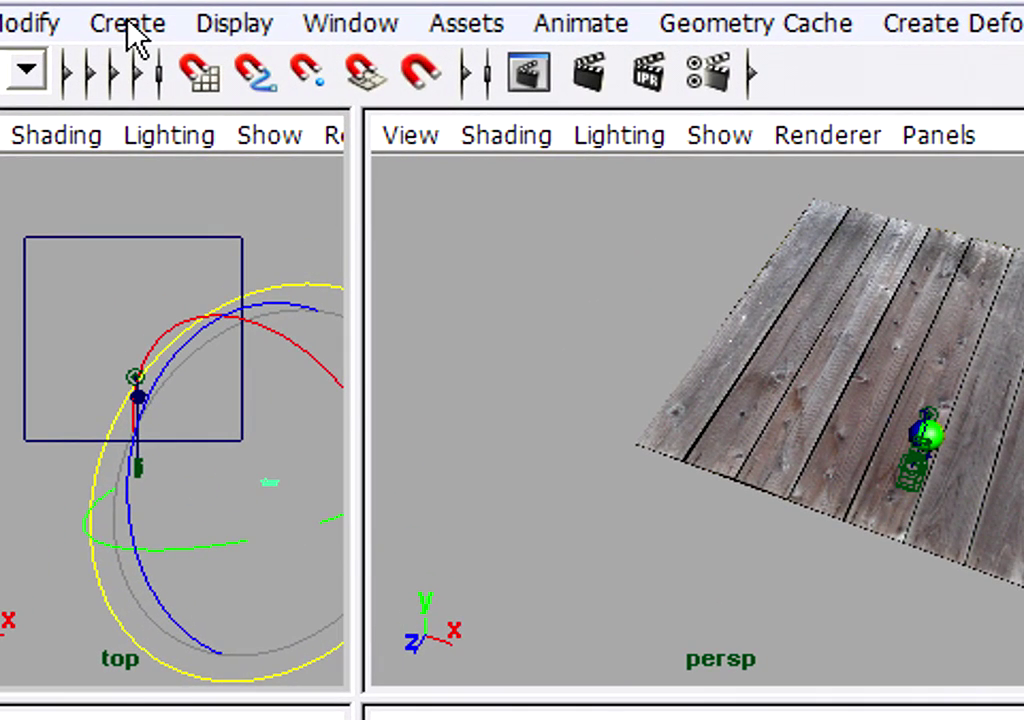
Step: Add an ambient light via Create > Lights > Ambient Light
click(128, 24)
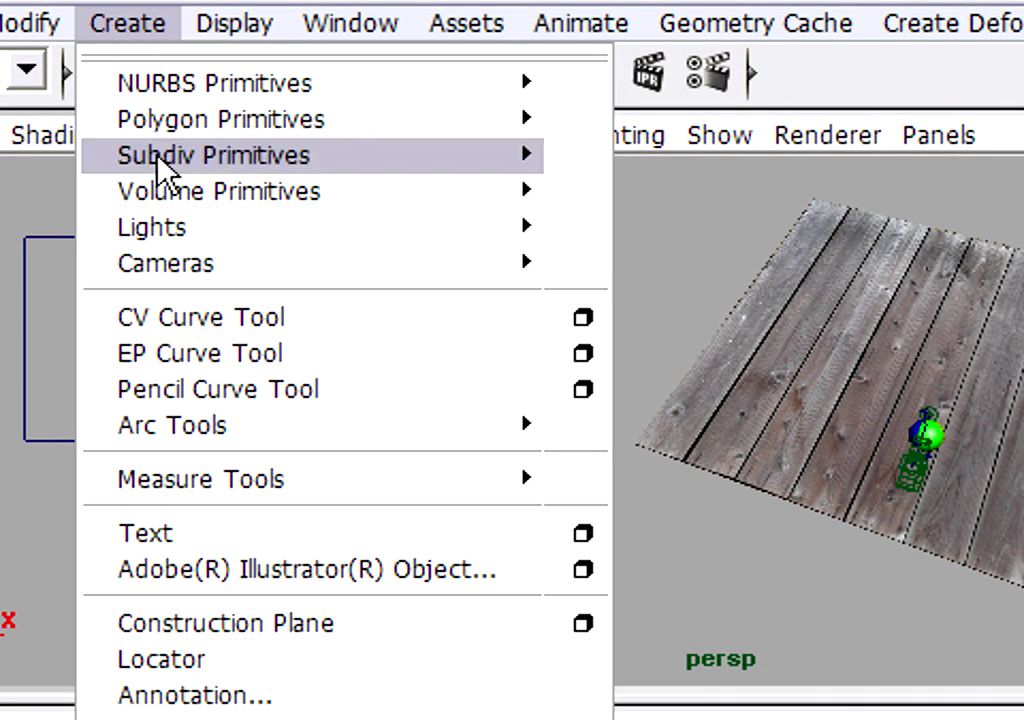
mouse_move(197, 233)
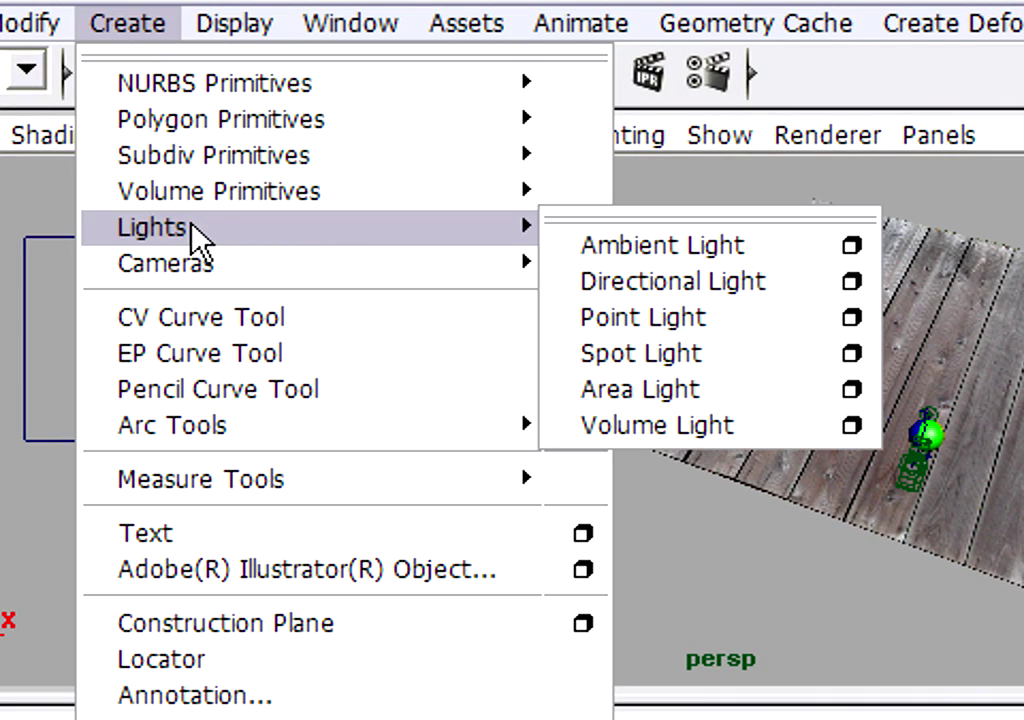
click(773, 248)
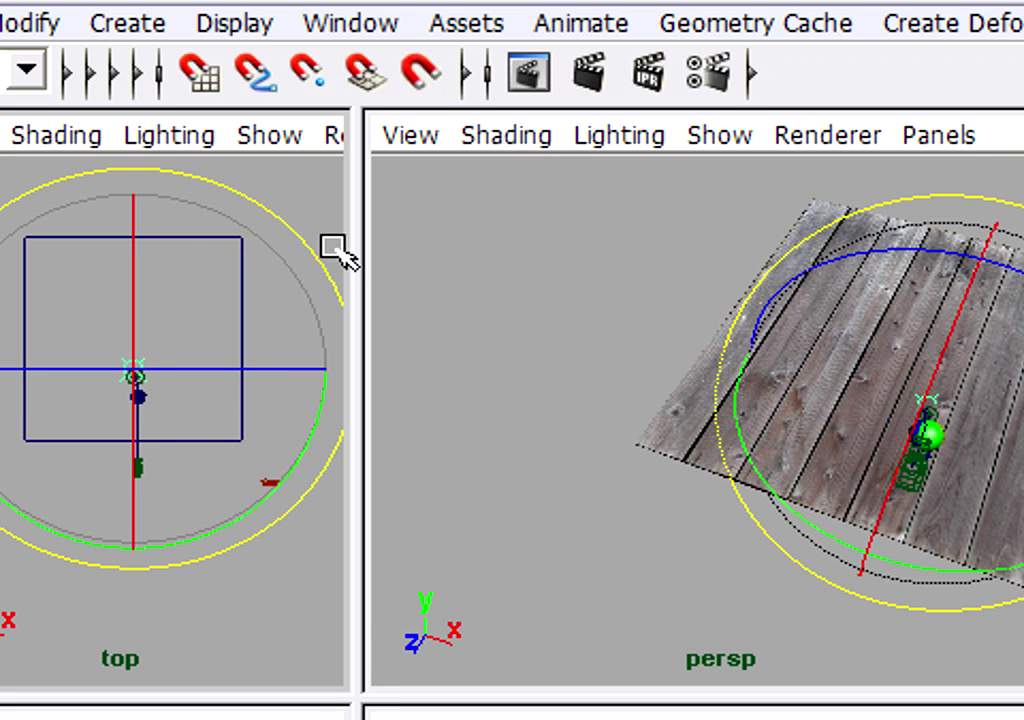
Step: Move the ambient light down in the front view to sit below the ball
key(w)
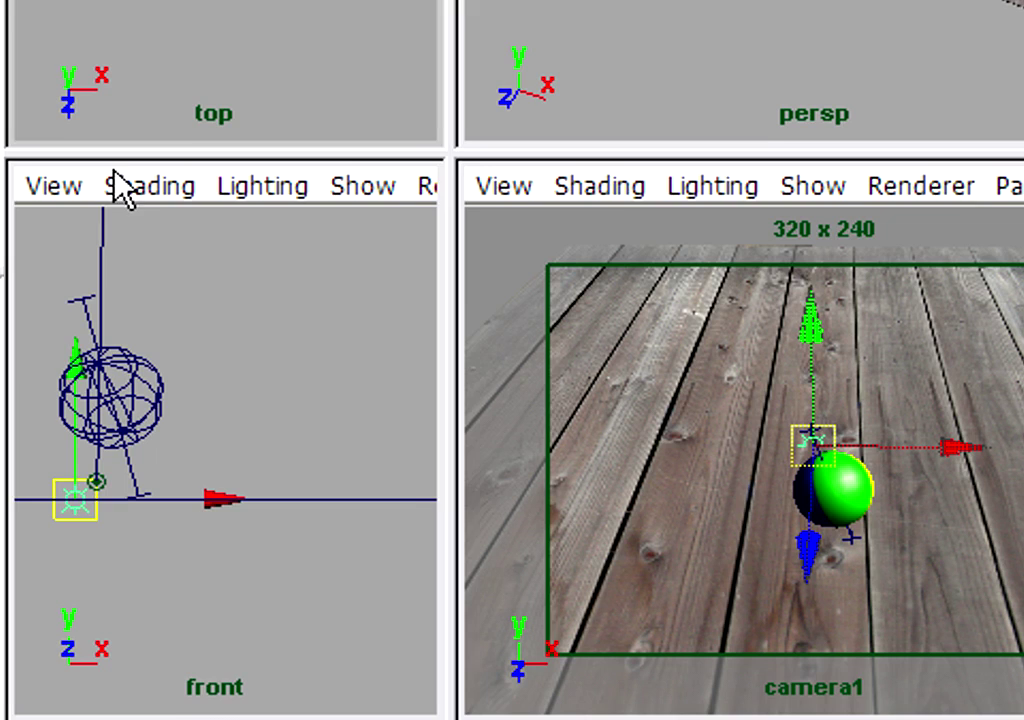
drag(75, 357, 88, 492)
scroll(247, 383, down, 2)
scroll(247, 383, down, 3)
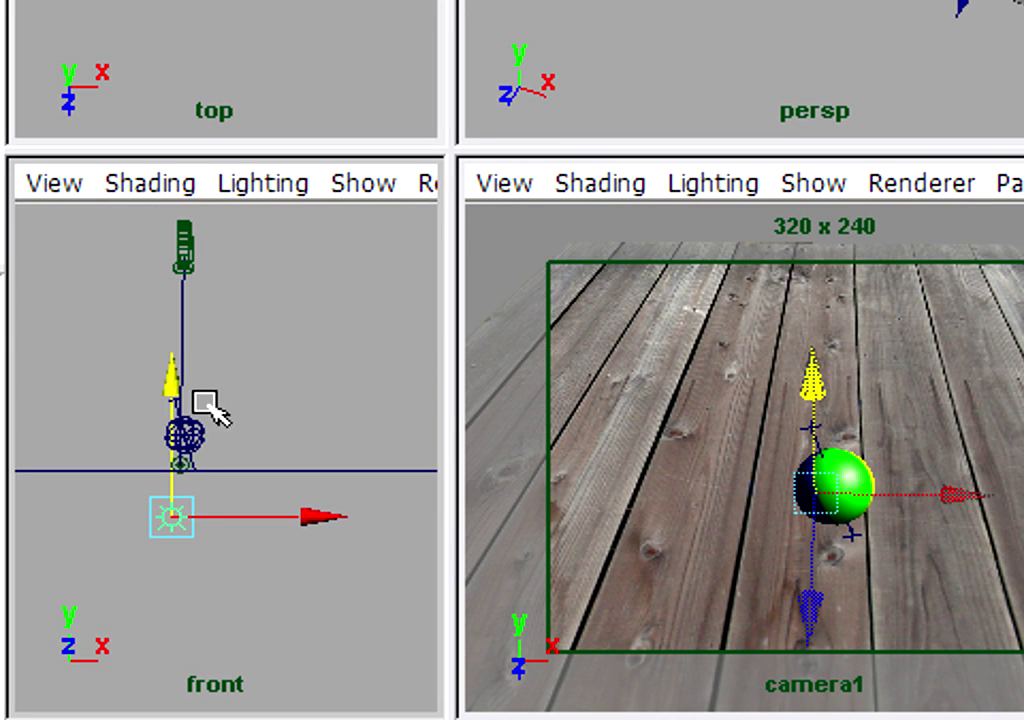
drag(187, 384, 185, 486)
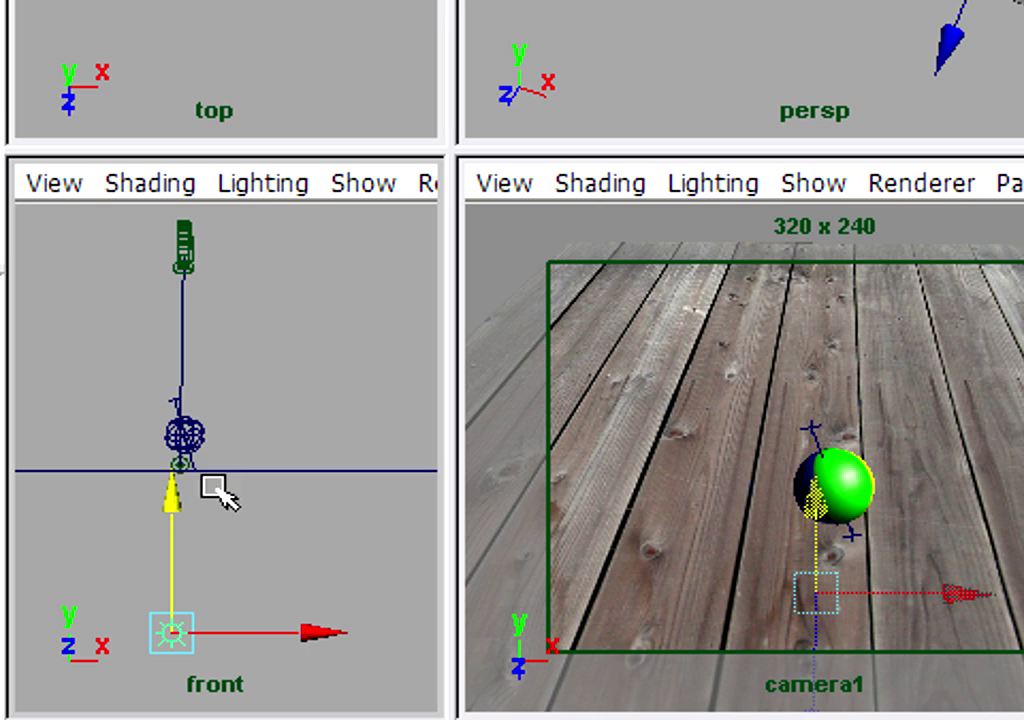
scroll(237, 549, down, 2)
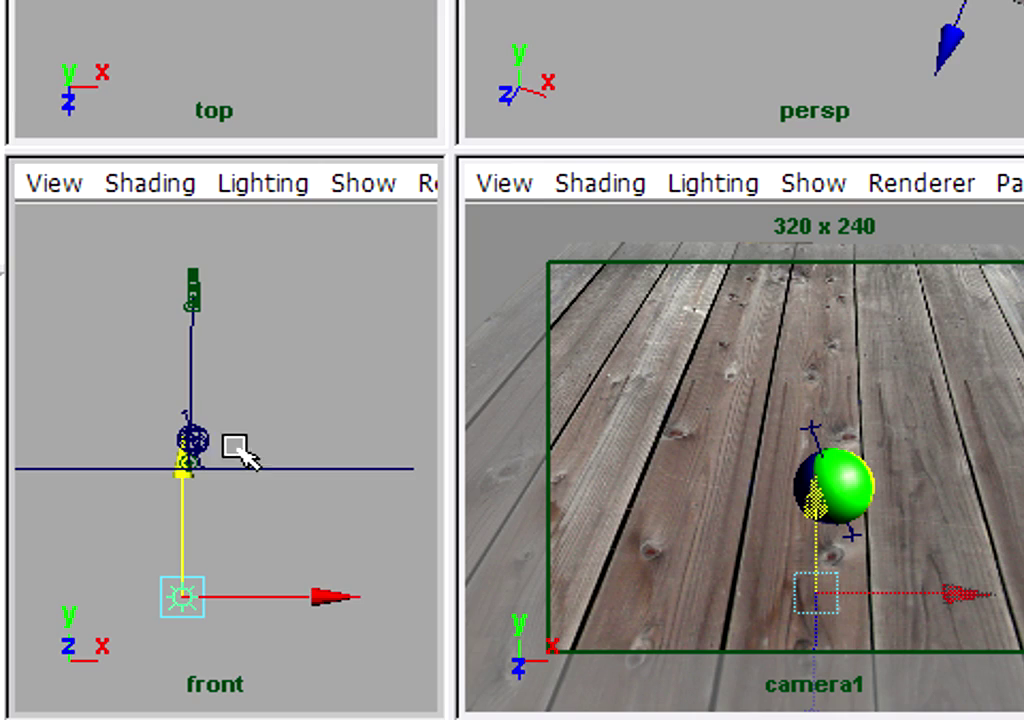
drag(185, 497, 203, 520)
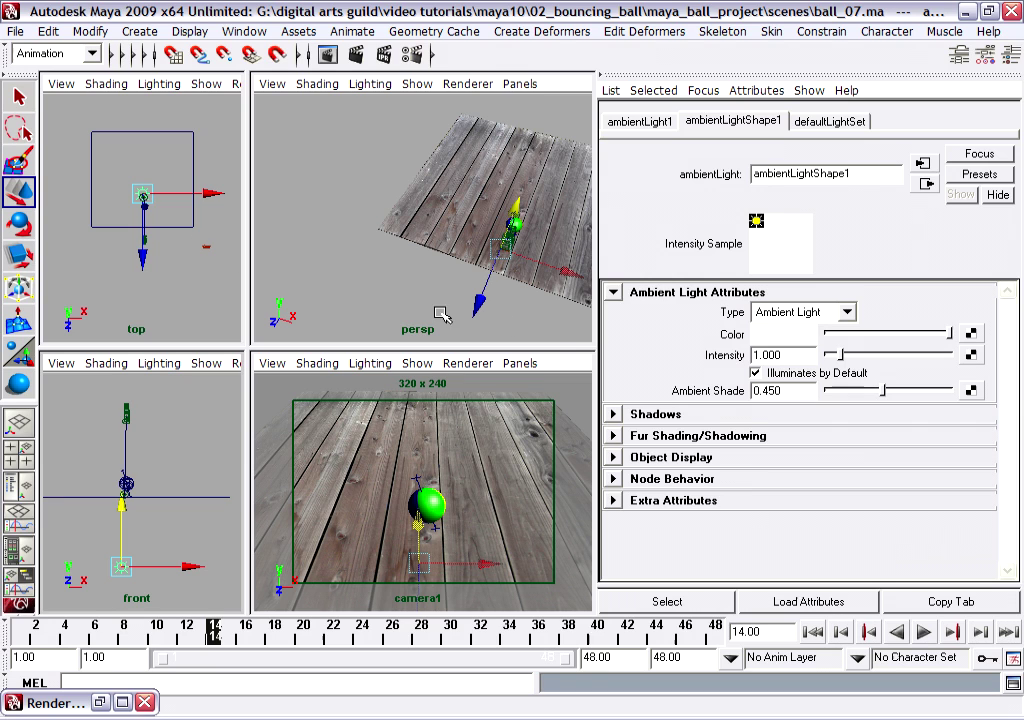
Step: Set the ambient light colour to a very pale cyan with saturation 0.040
click(800, 342)
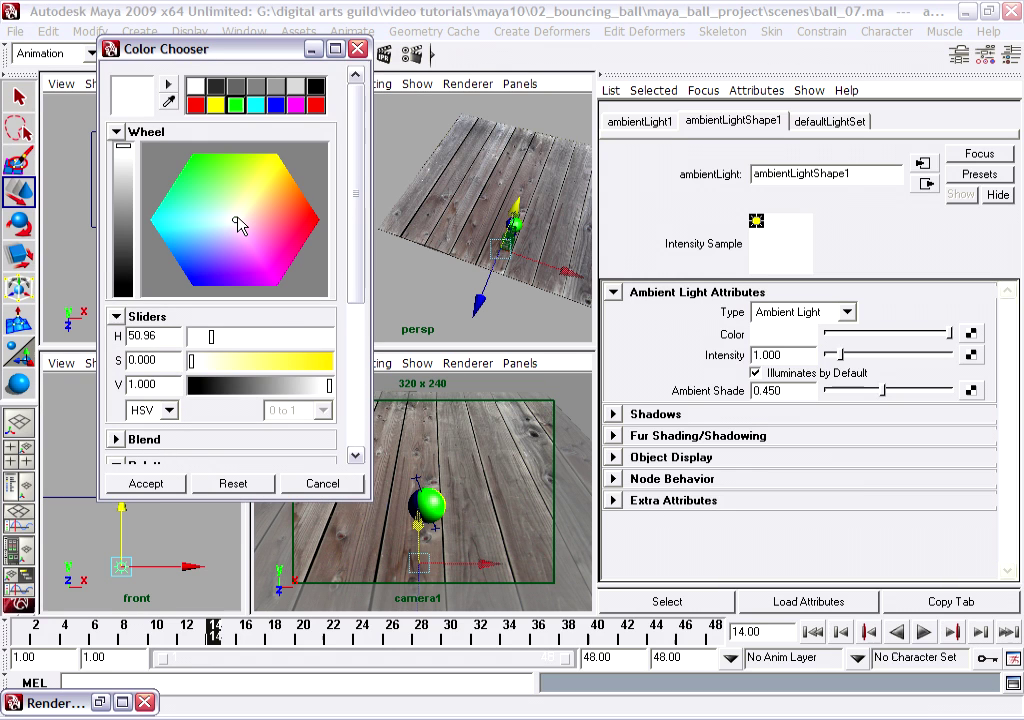
drag(236, 219, 226, 220)
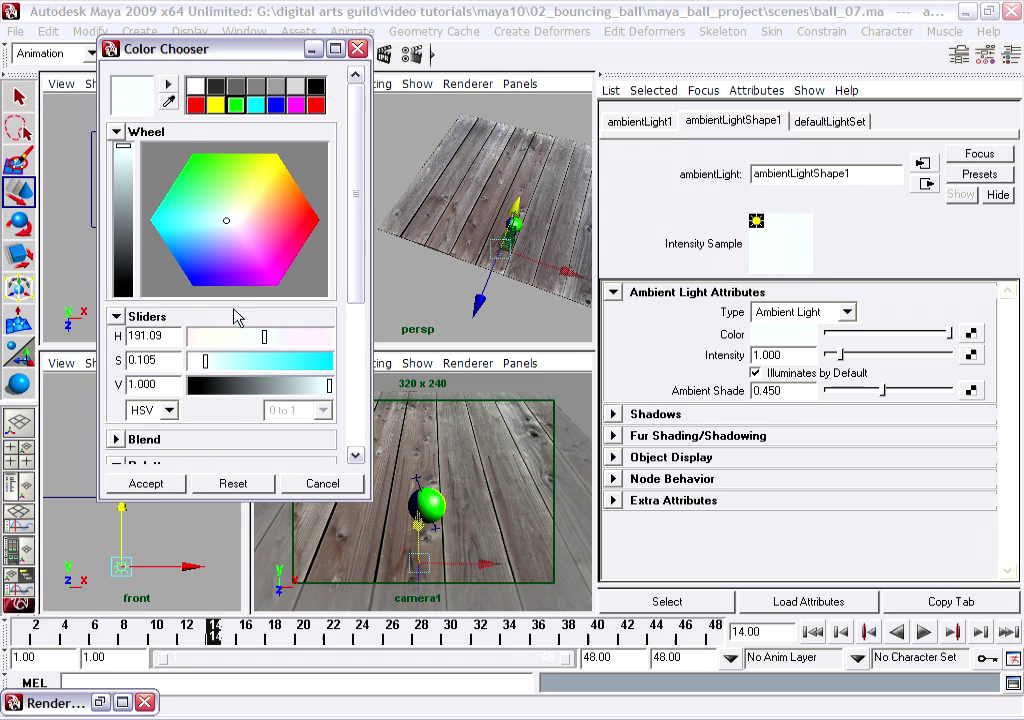
drag(206, 359, 200, 364)
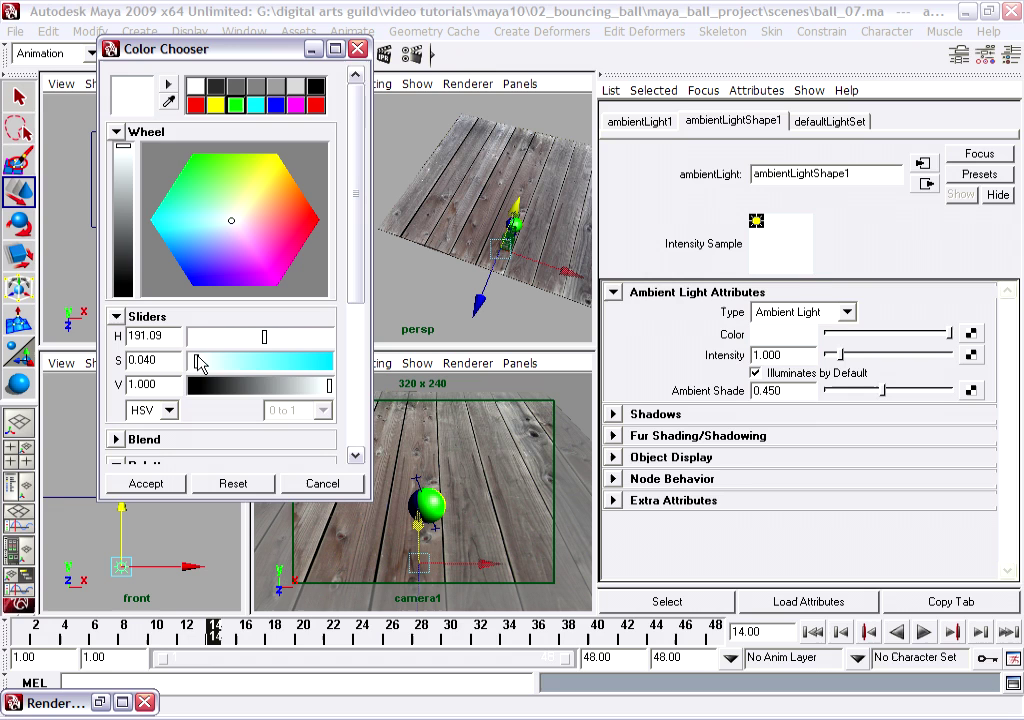
click(148, 486)
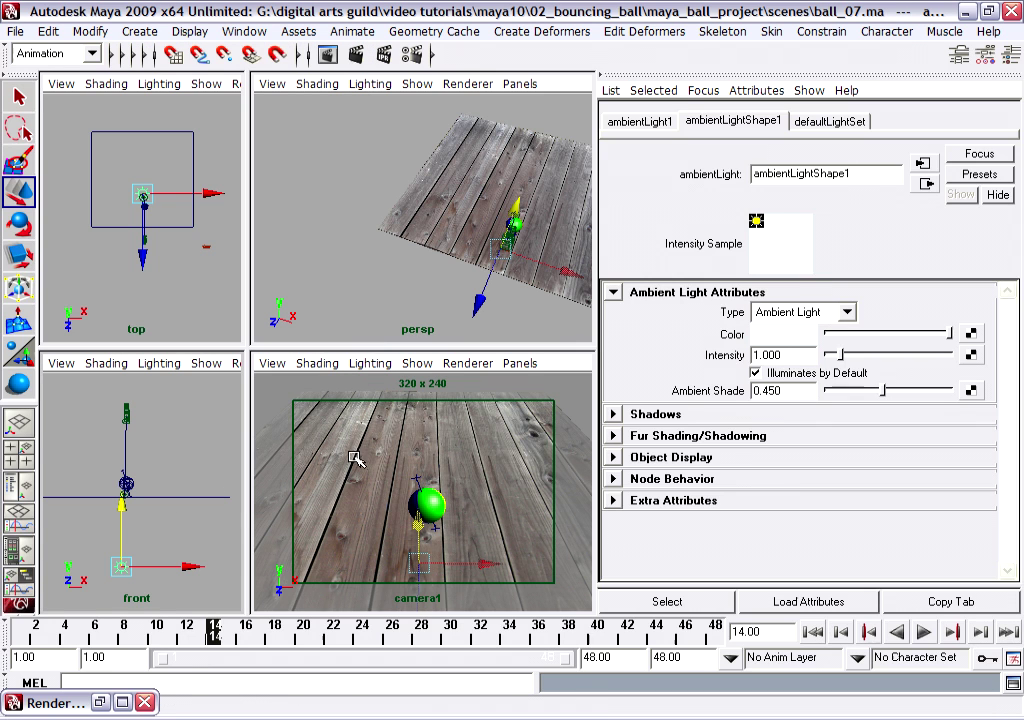
click(801, 356)
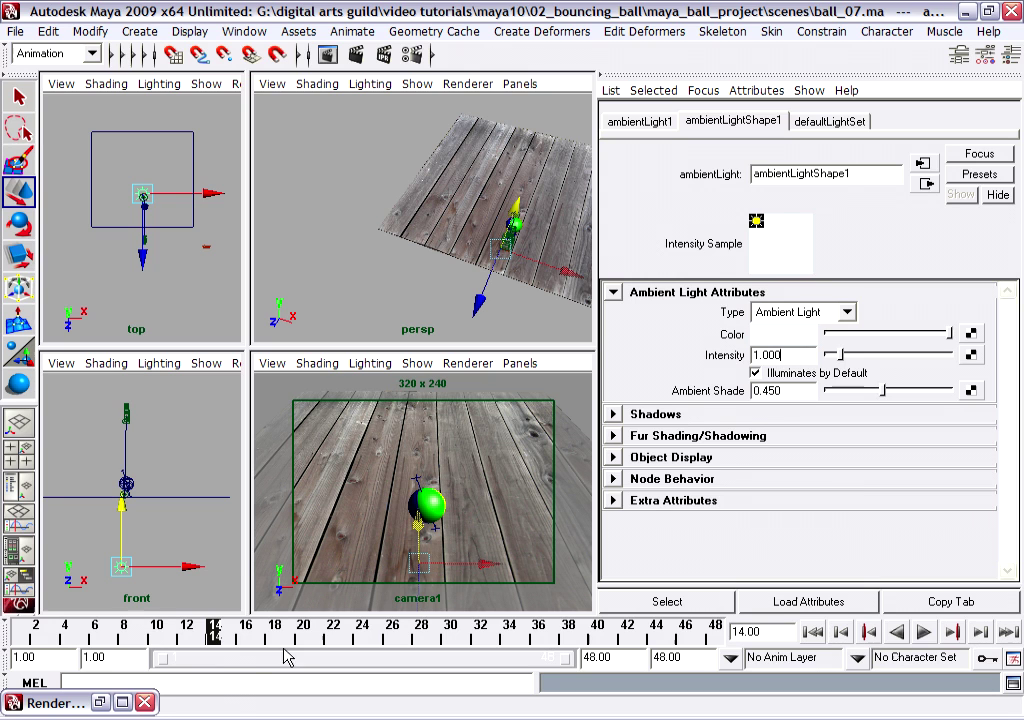
click(100, 702)
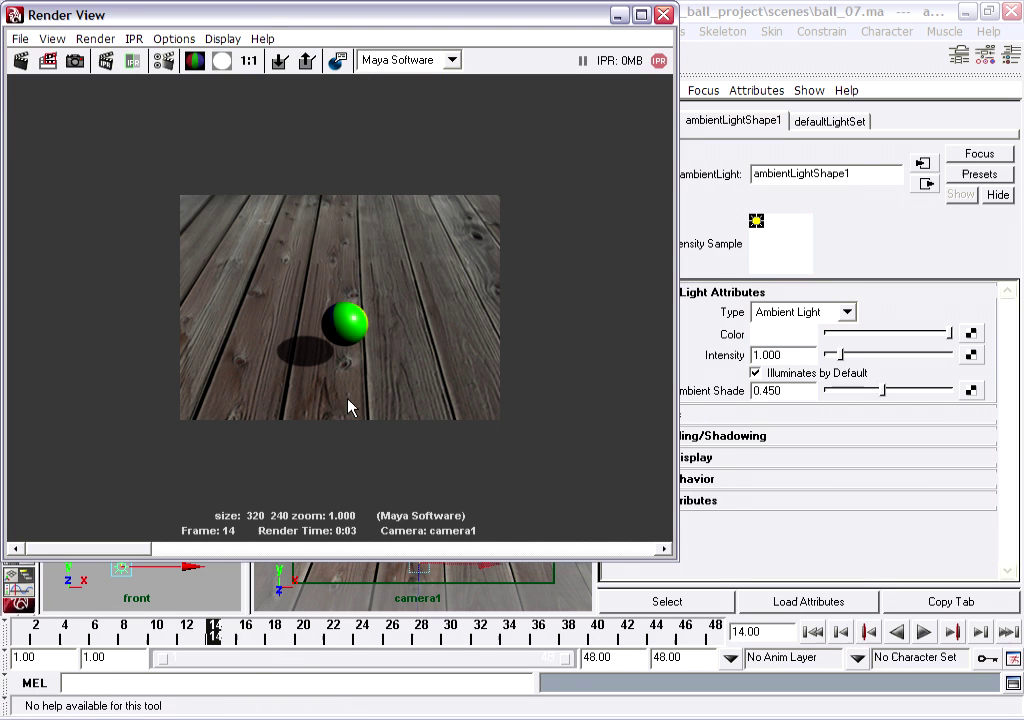
Step: Set the ambient light Intensity to 0.5, re-rendering frame 14 before and after
click(21, 61)
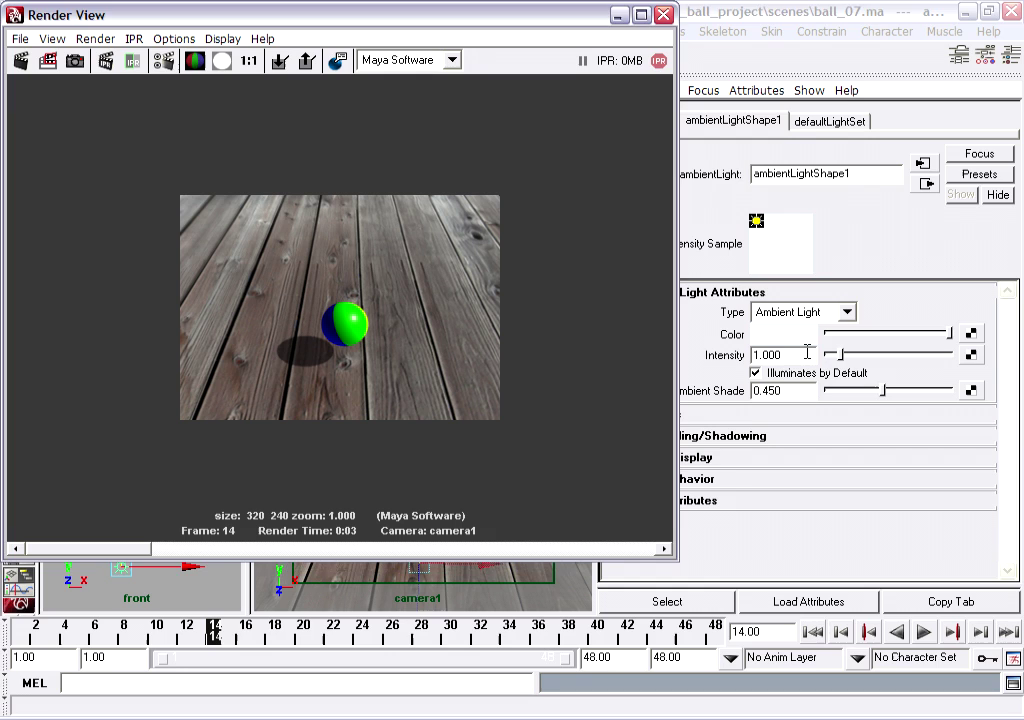
click(709, 357)
double_click(789, 357)
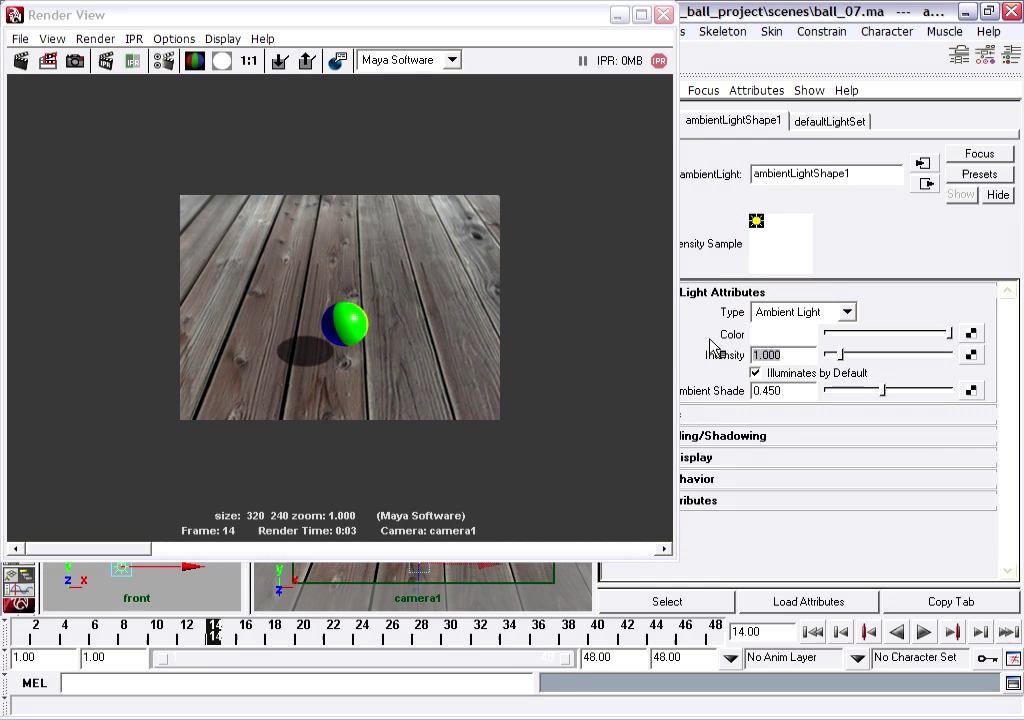
text(0.5)
key(Return)
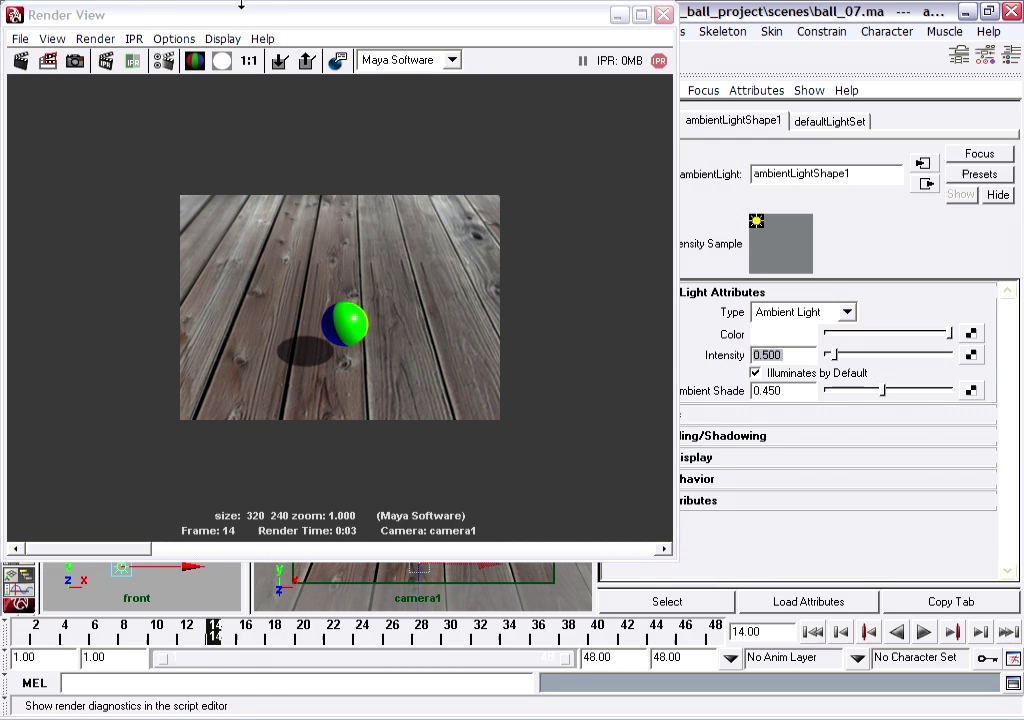
click(21, 61)
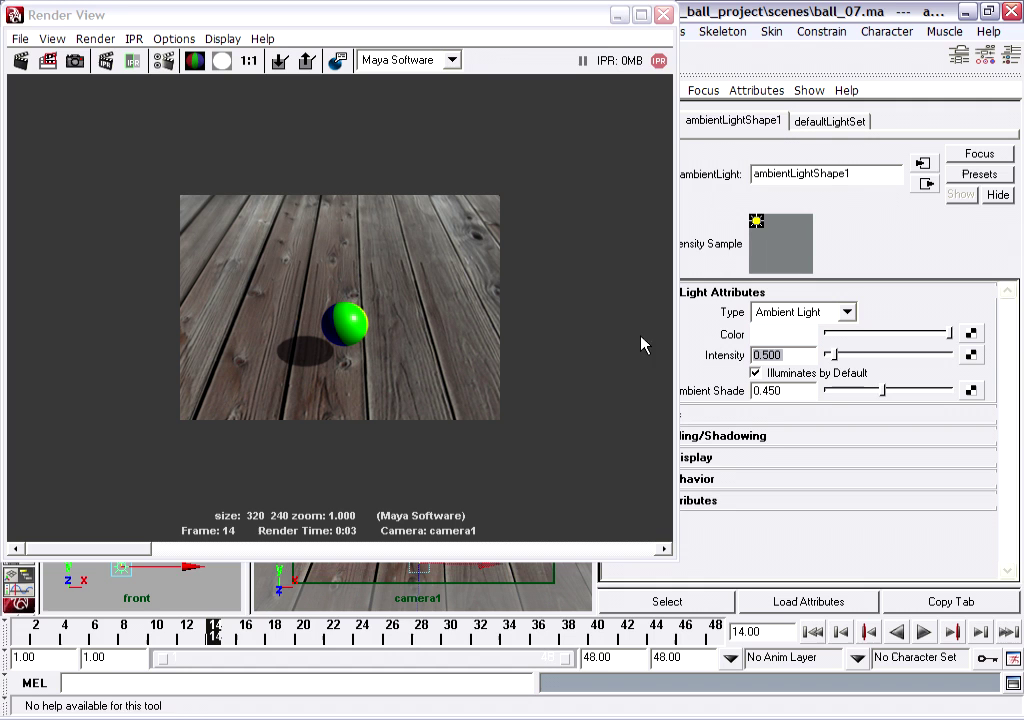
Step: Shrink the Render View window to uncover the ambient light's attributes
drag(674, 562, 566, 504)
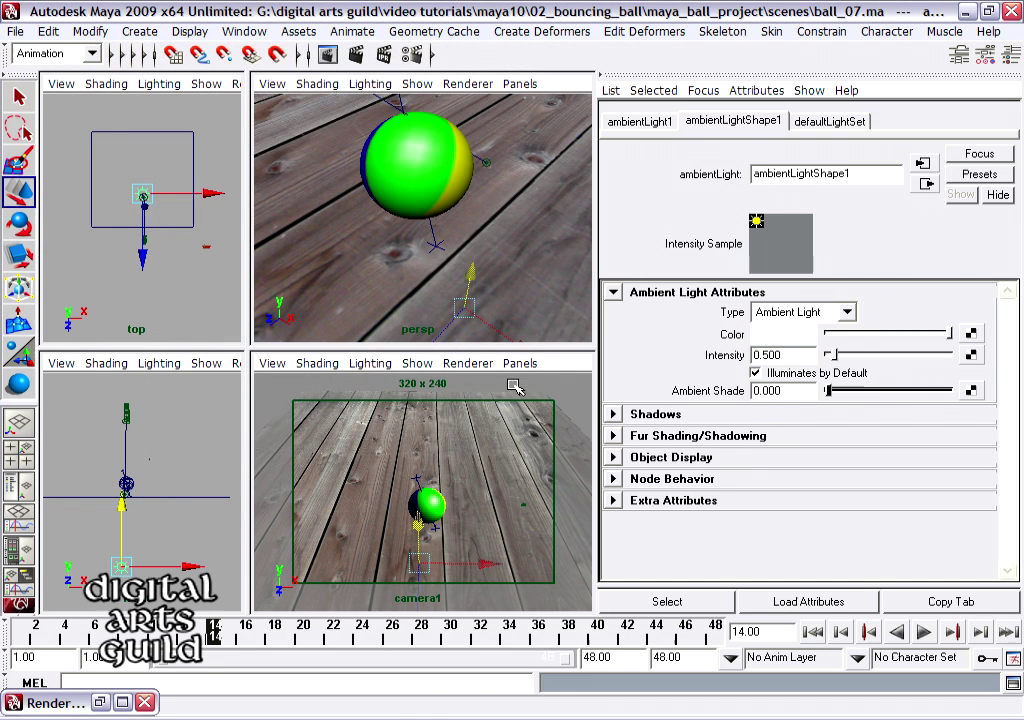
Step: Raise the ambient light's Ambient Shade to 1.000 and re-render frame 14
click(97, 702)
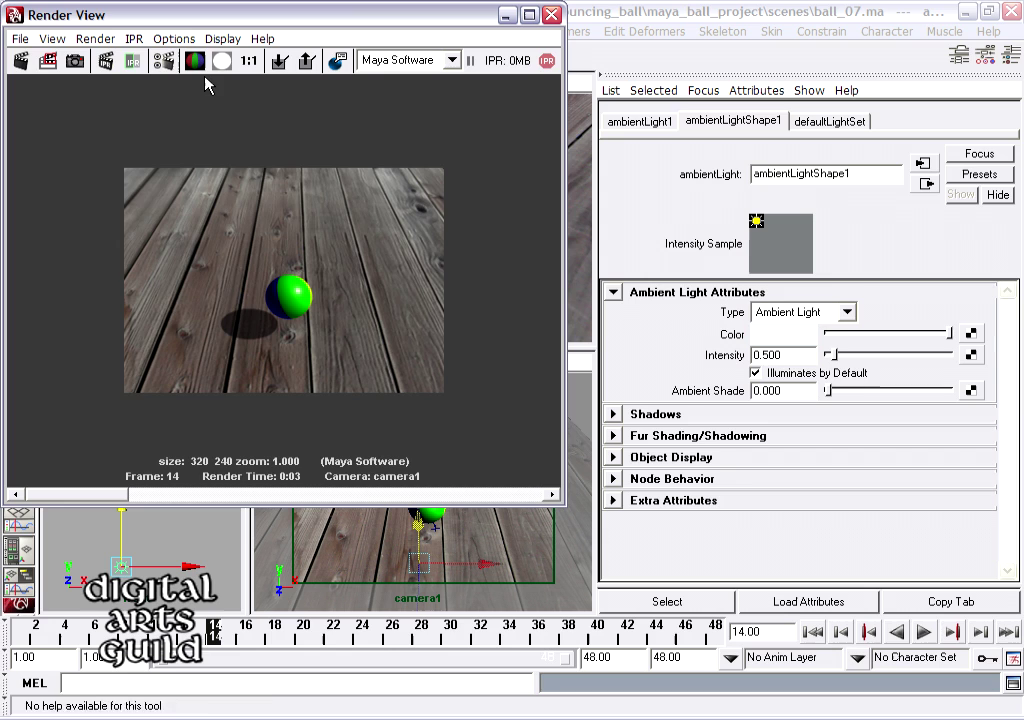
click(21, 60)
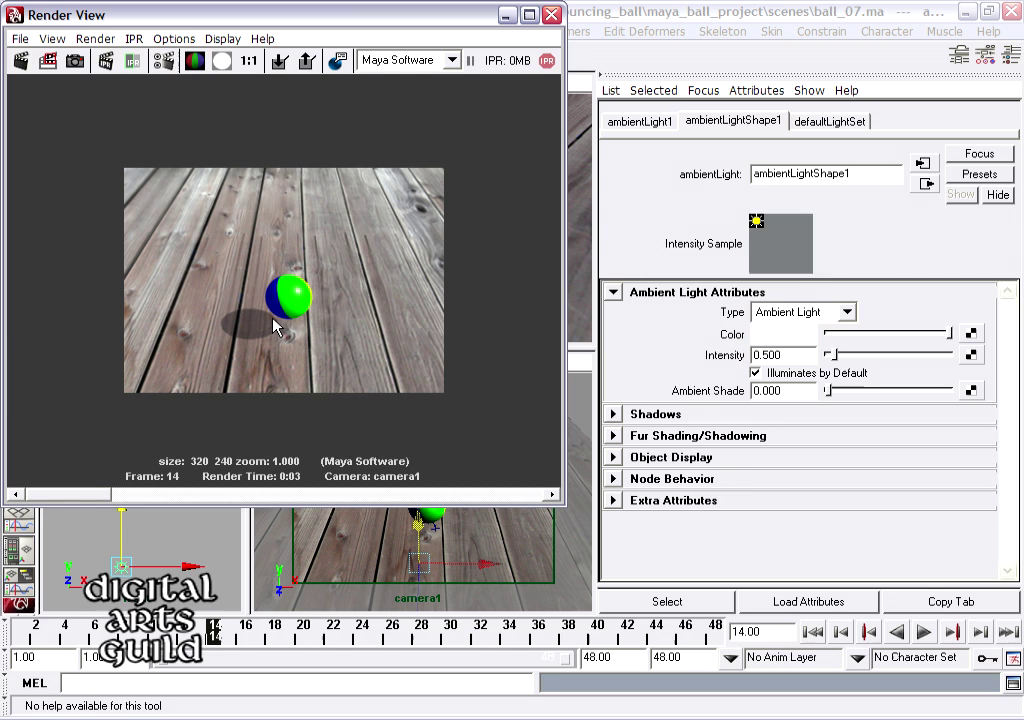
drag(828, 392, 962, 393)
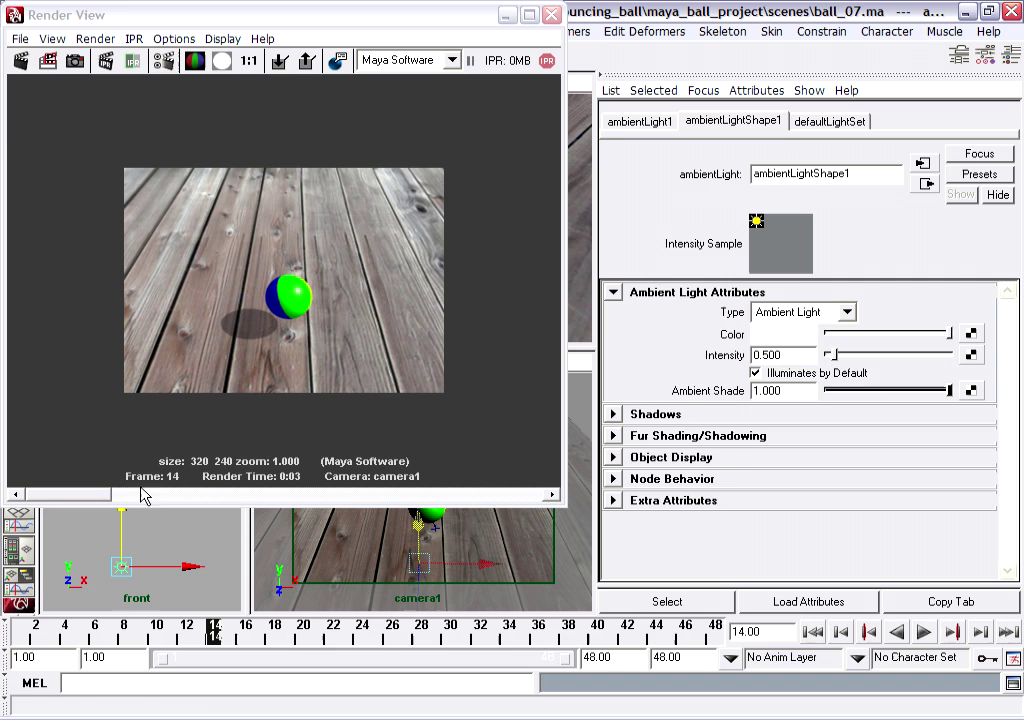
click(21, 60)
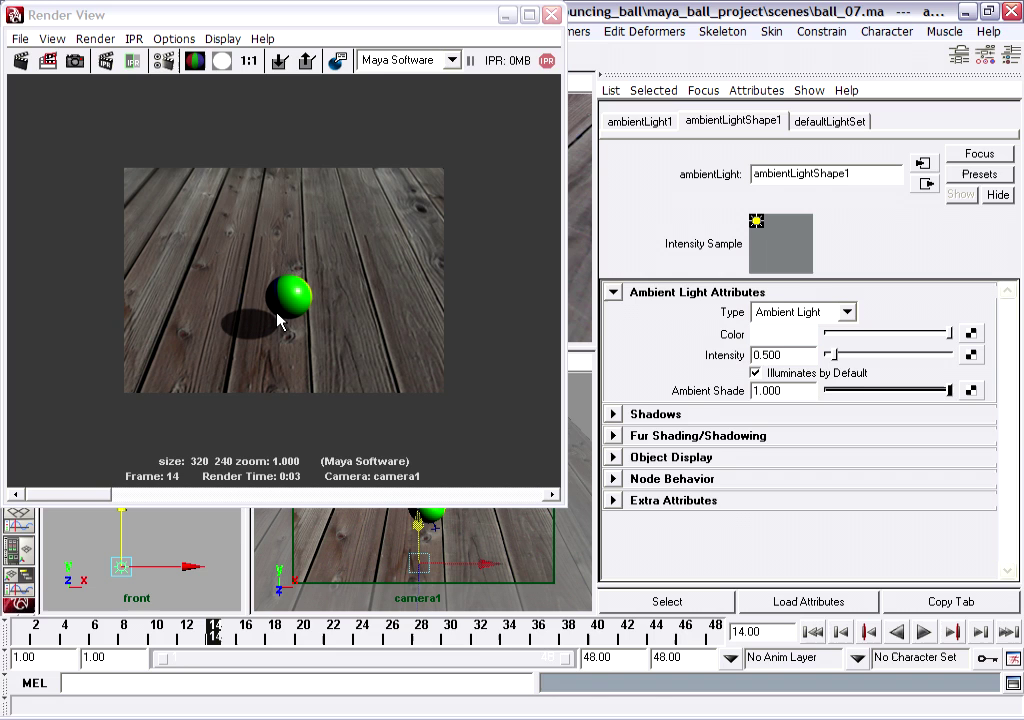
Step: Set Ambient Shade to 0.3 and re-render frame 14
drag(100, 498, 75, 492)
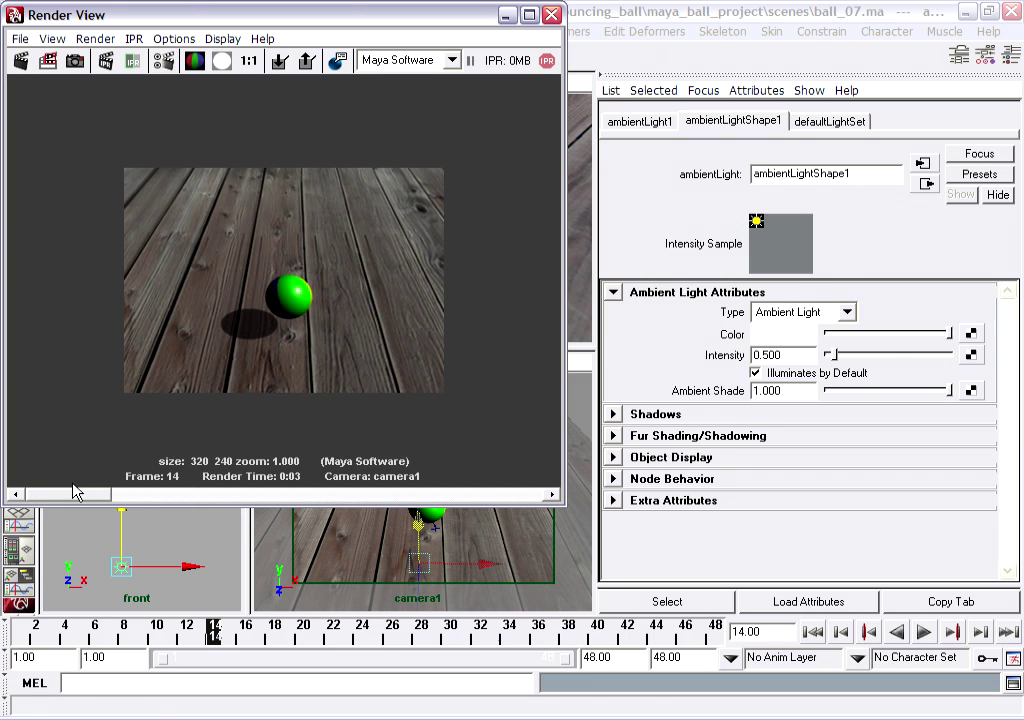
click(792, 390)
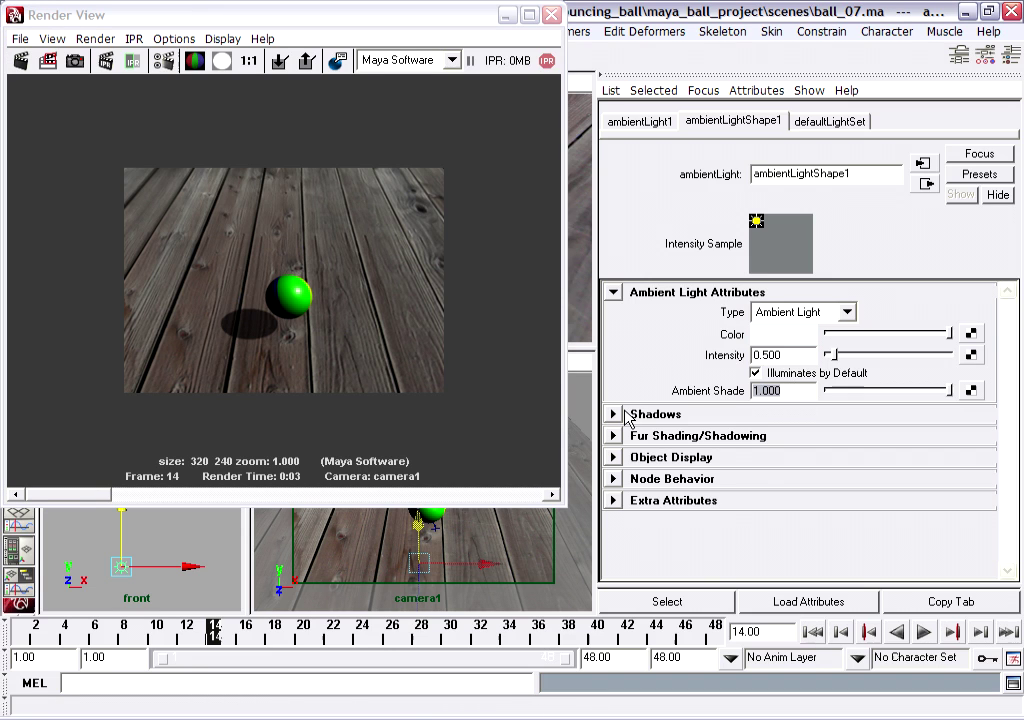
text(.3)
key(Return)
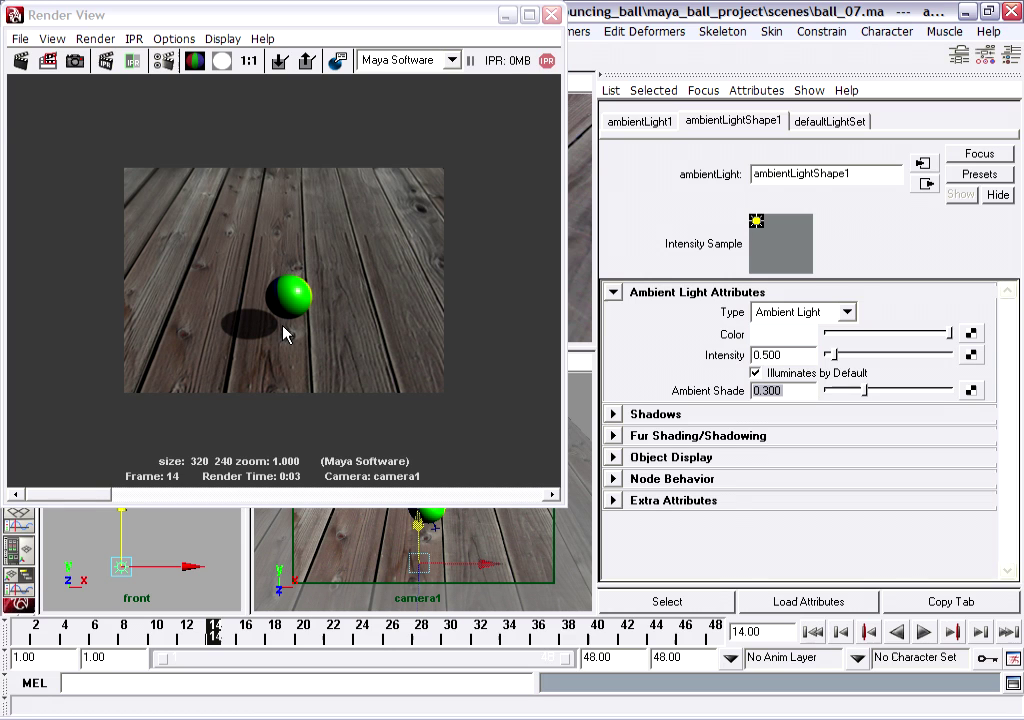
click(20, 60)
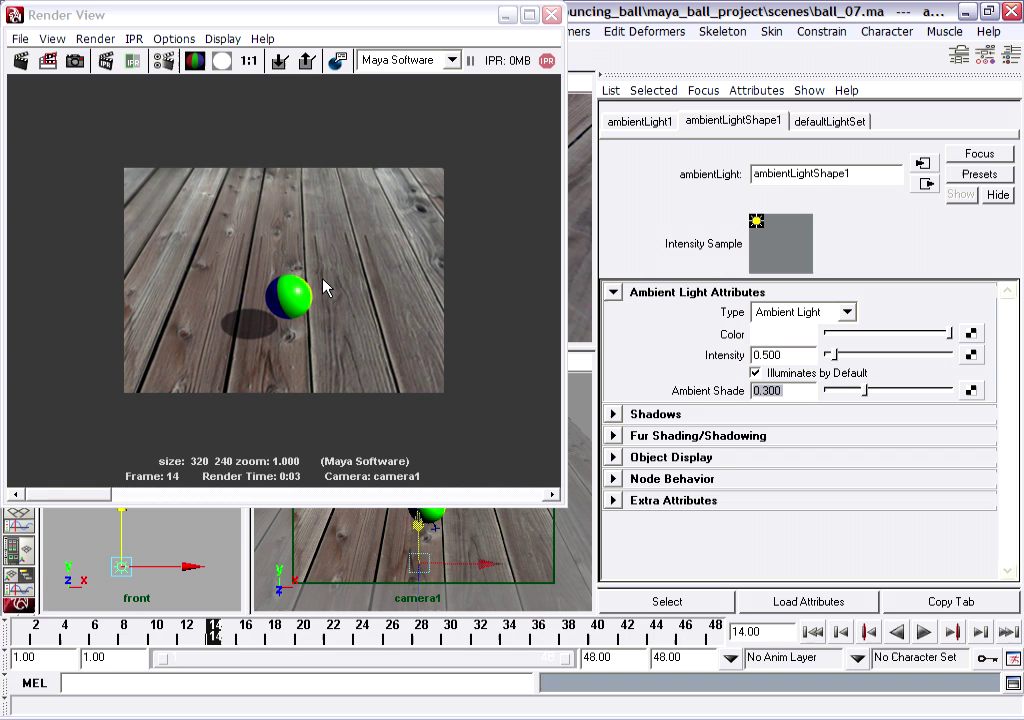
Step: Minimize Render View and save the scene as ball_08.ma
click(505, 20)
click(507, 16)
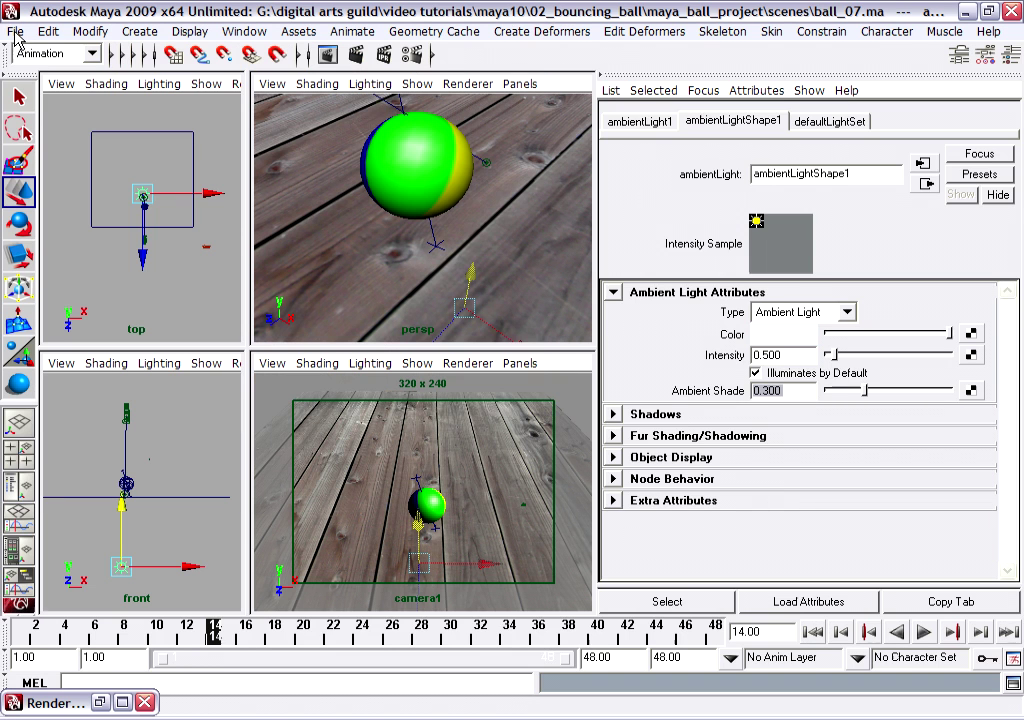
click(15, 33)
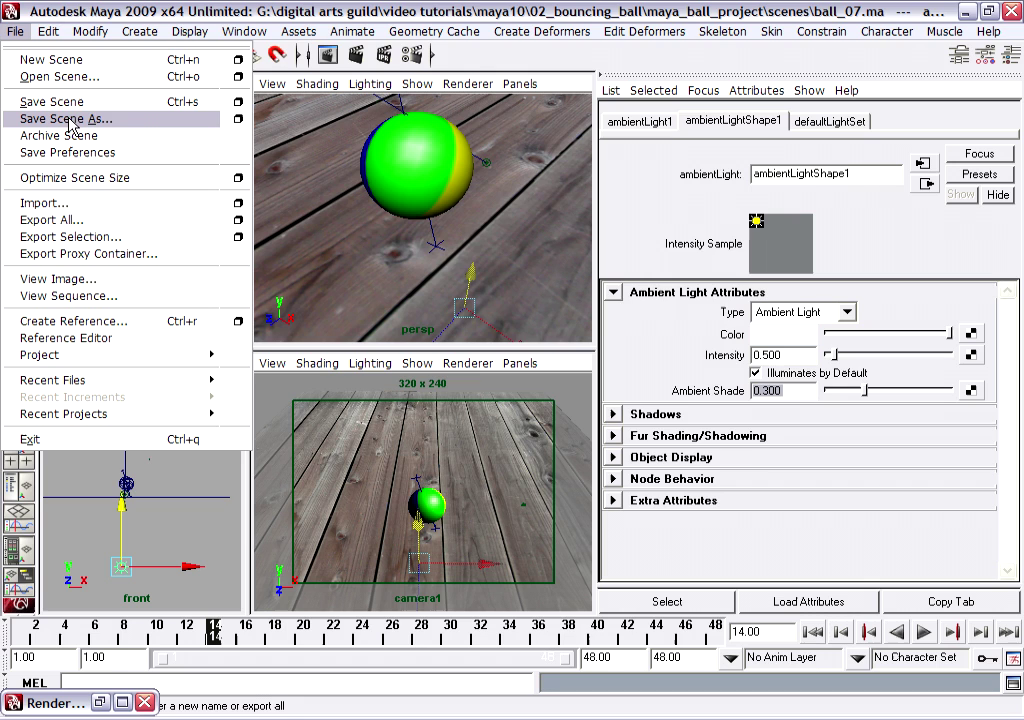
click(143, 120)
click(386, 344)
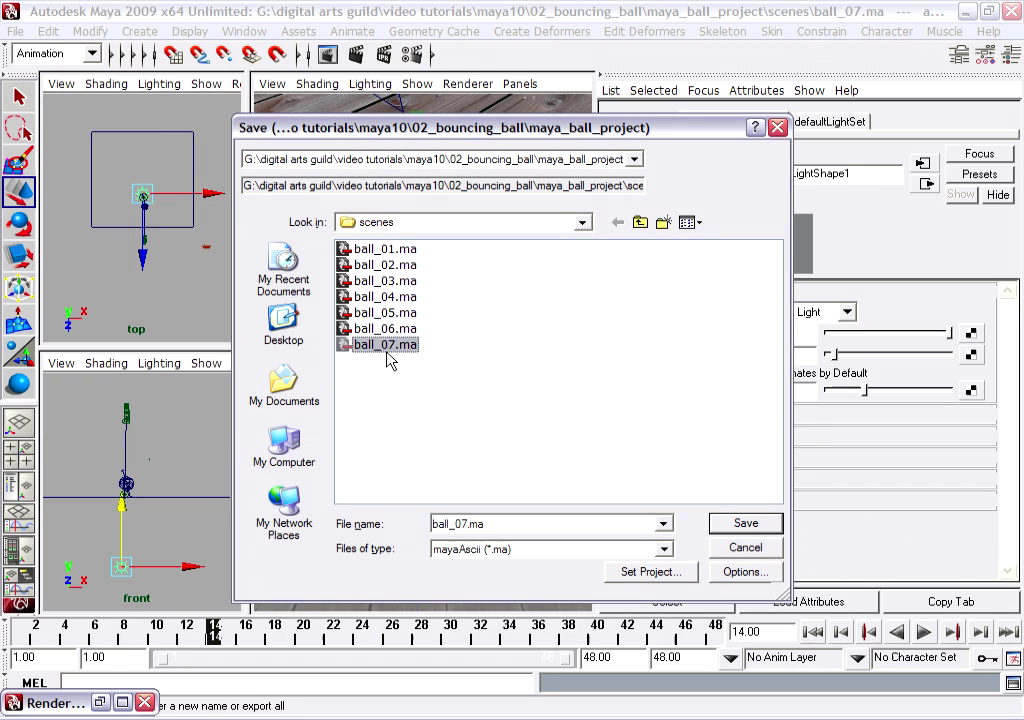
double_click(458, 526)
click(458, 526)
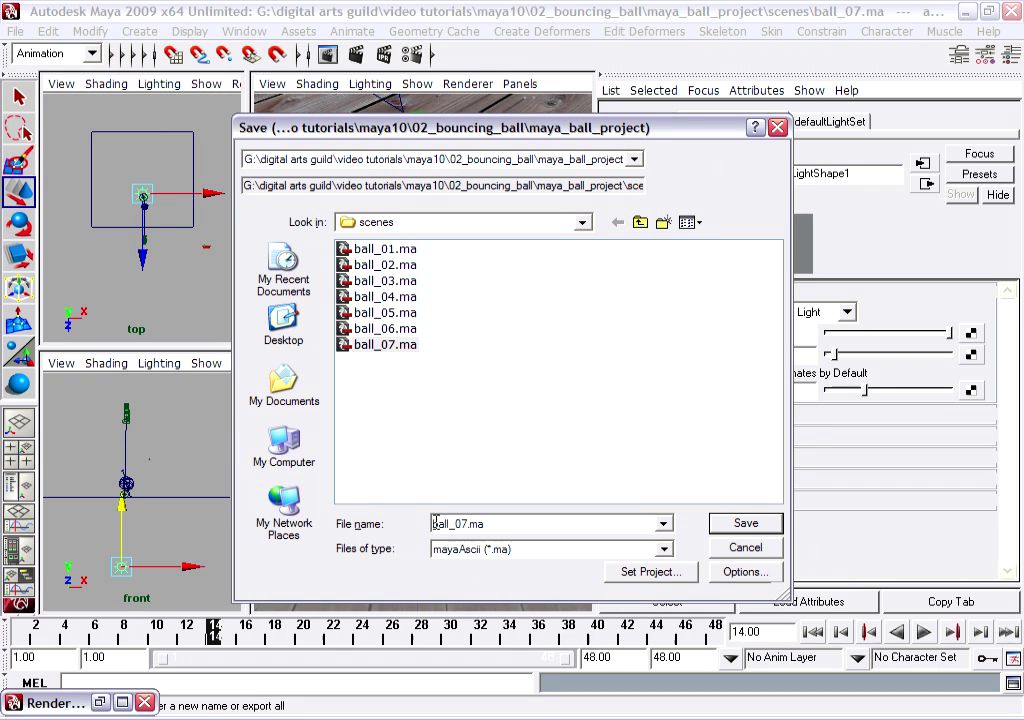
text(8)
key(Return)
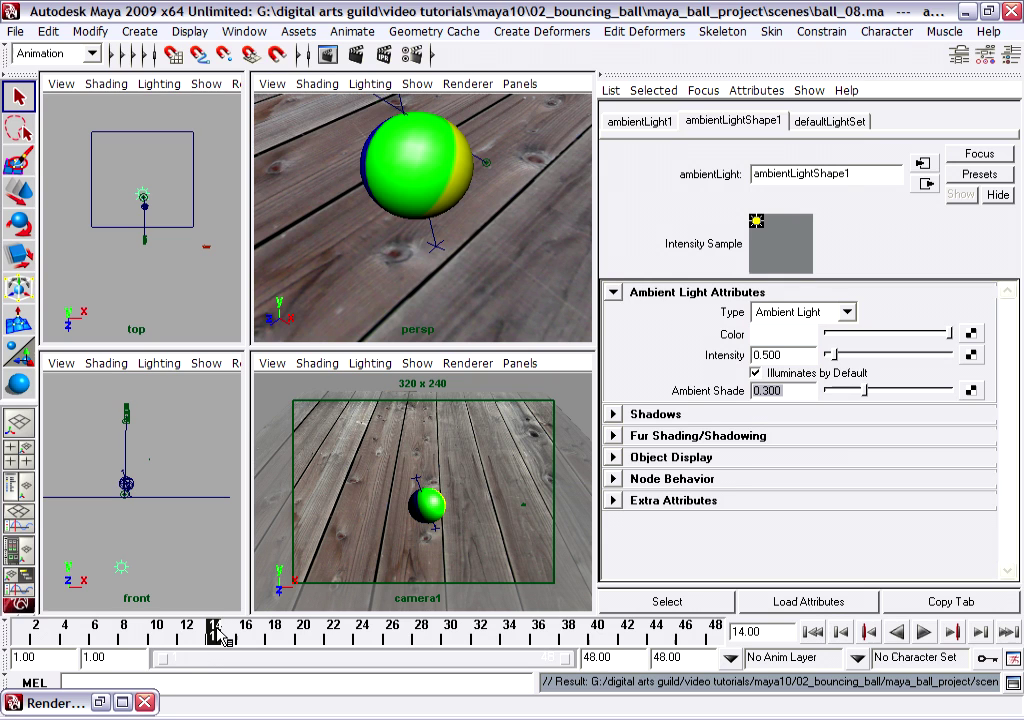
Step: Render frame 7 and keep the image for comparison
drag(220, 637, 115, 641)
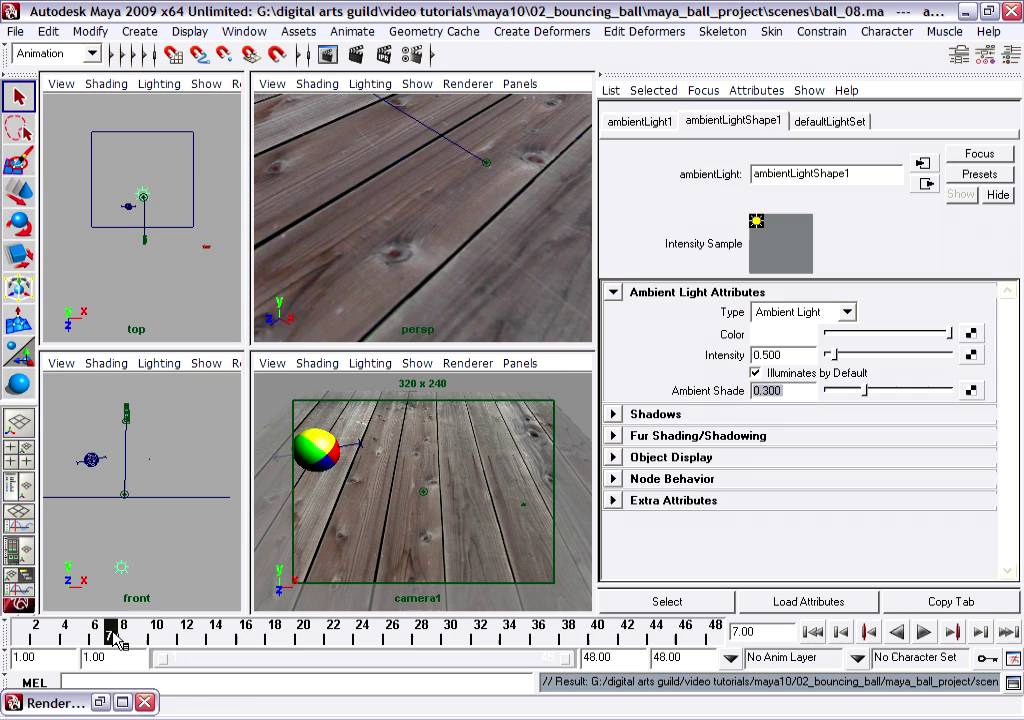
click(85, 703)
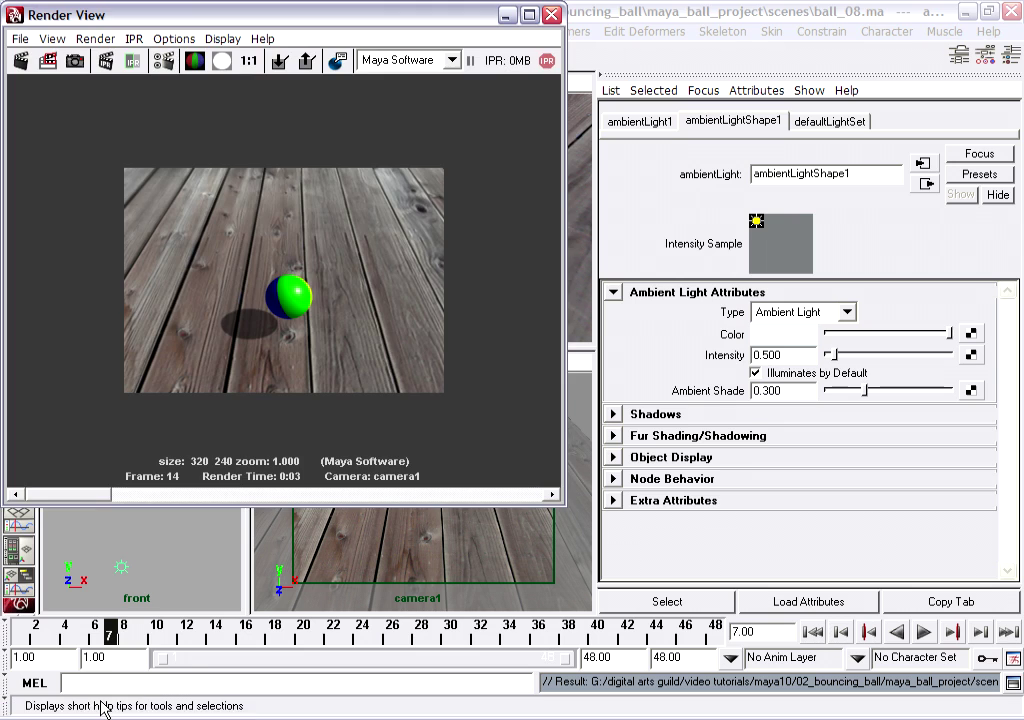
click(21, 61)
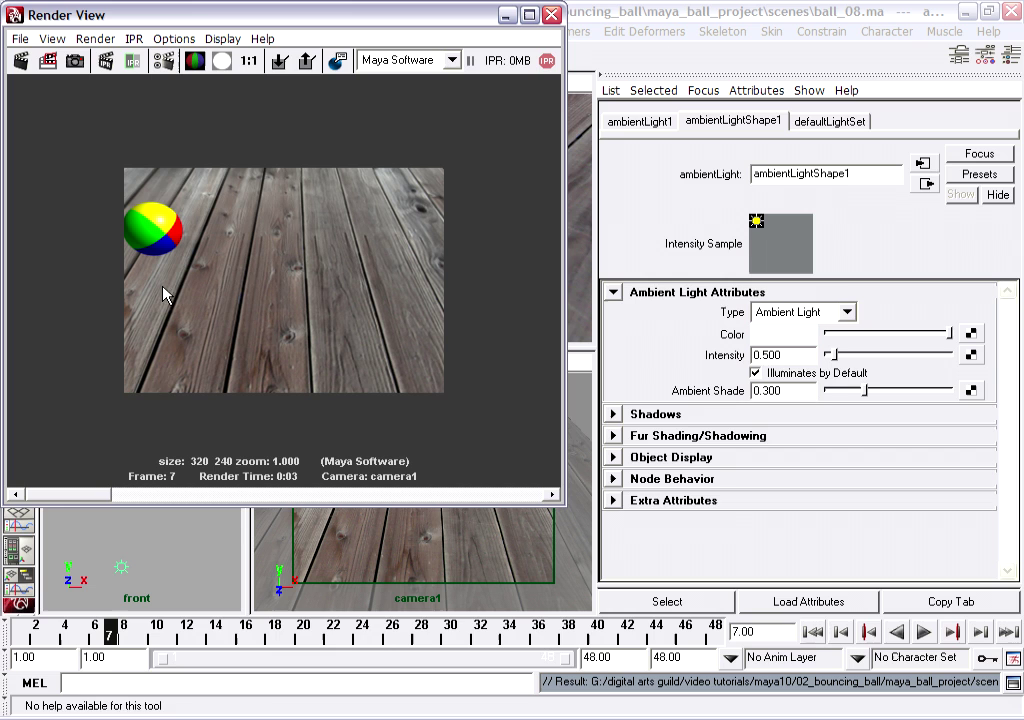
click(280, 62)
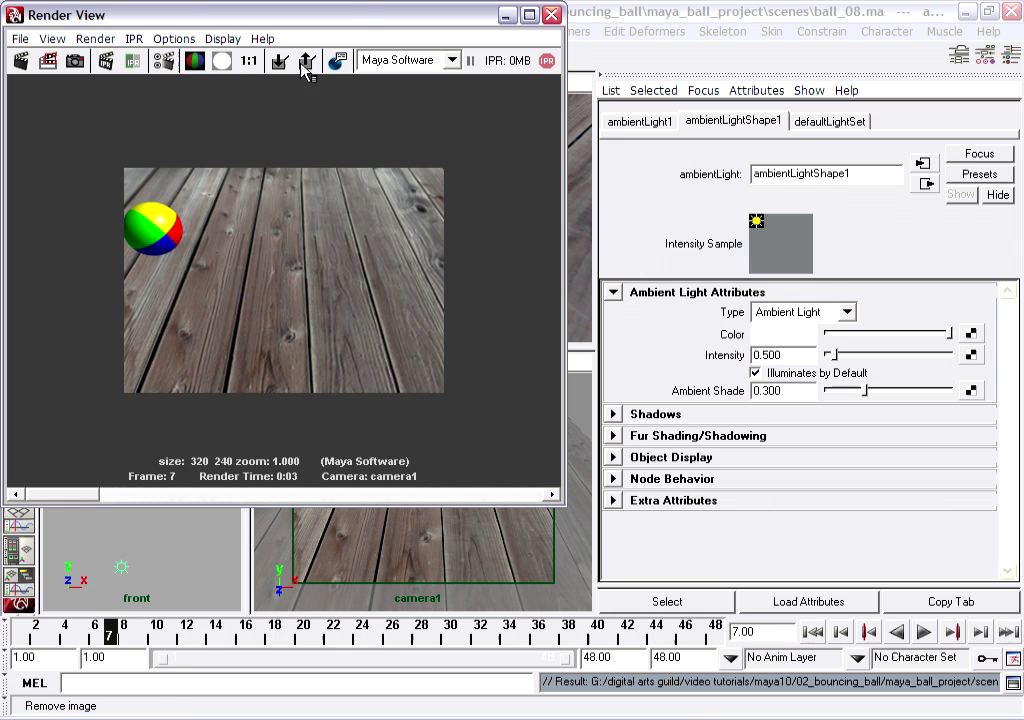
click(508, 16)
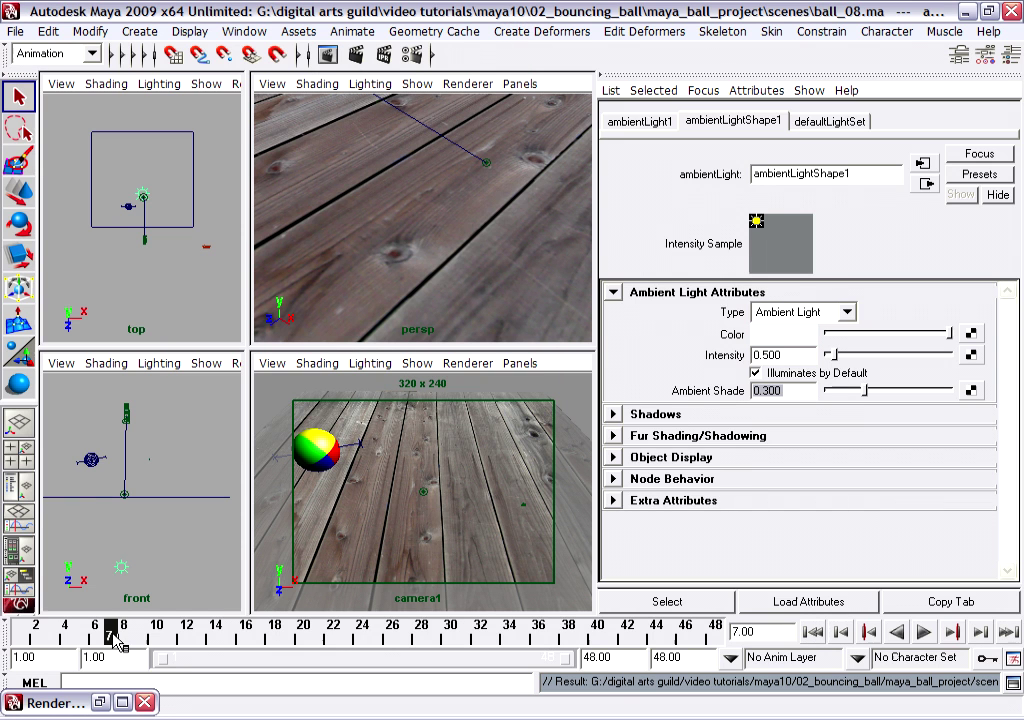
Step: Scrub to frame 18 and render it
drag(110, 632, 274, 640)
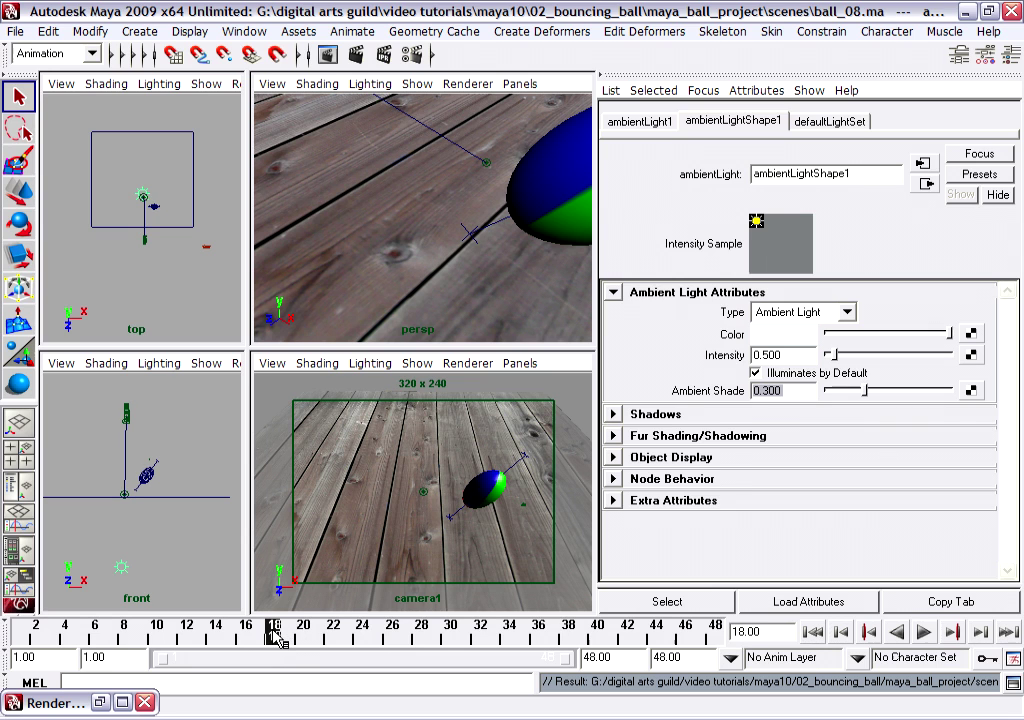
click(101, 703)
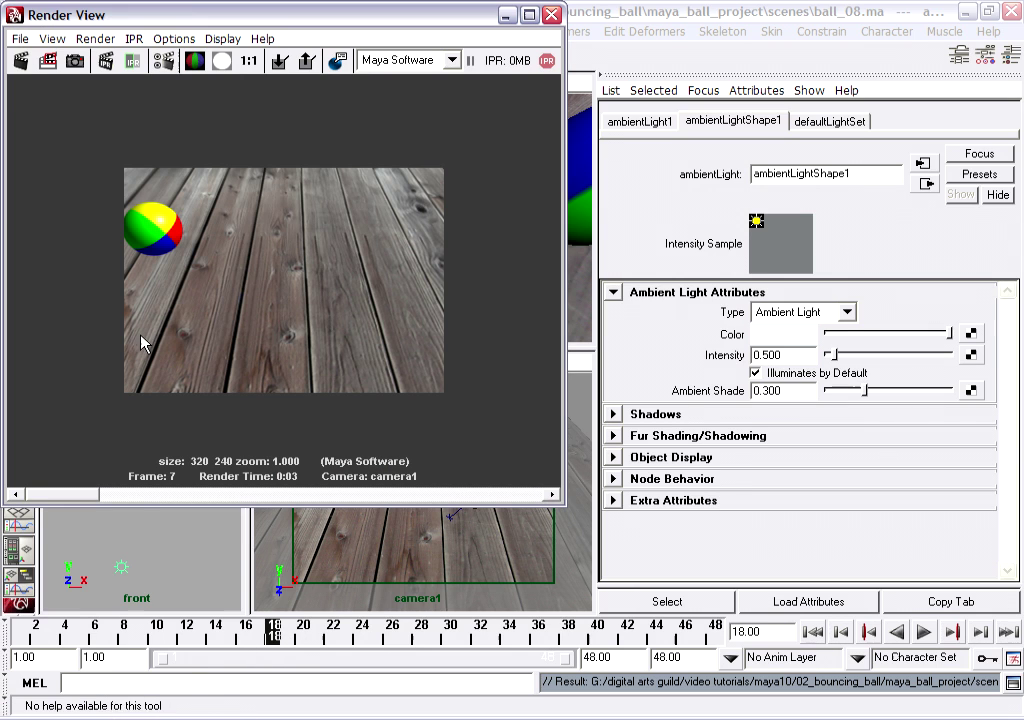
click(19, 62)
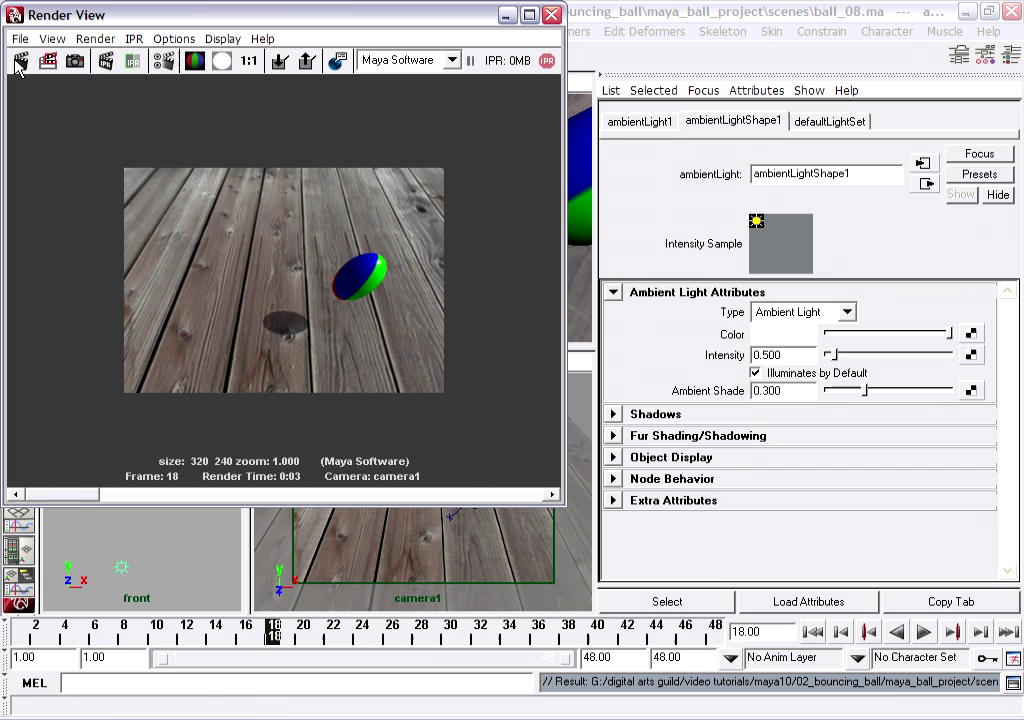
click(506, 15)
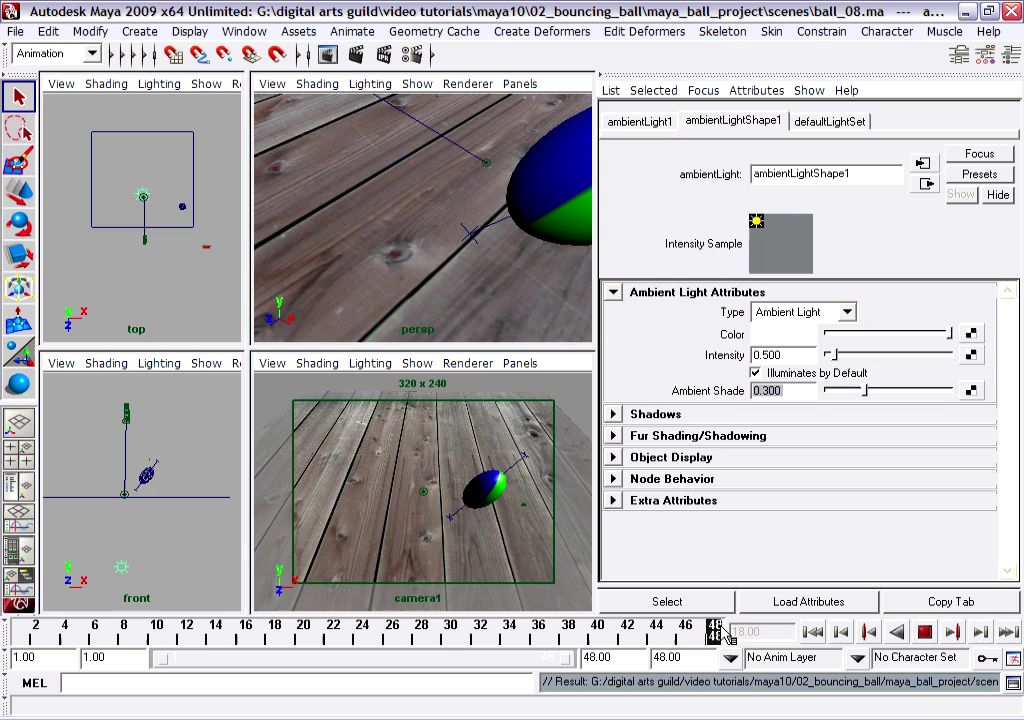
Step: Jump to the last frame, 48, and test-render it in the Render View
drag(590, 628, 738, 632)
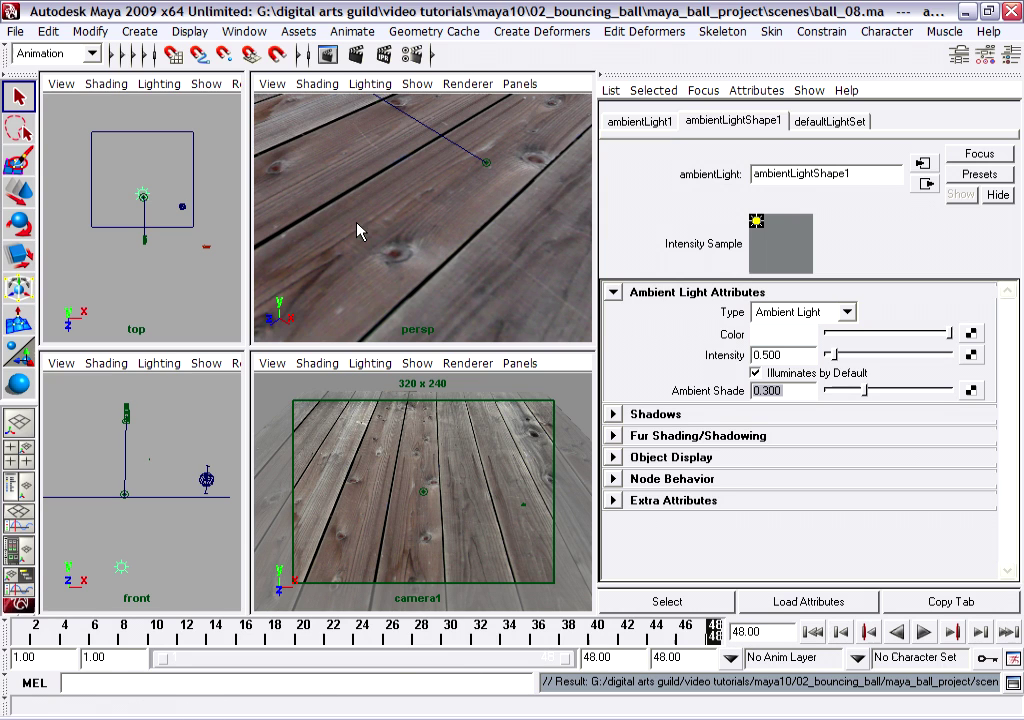
click(328, 56)
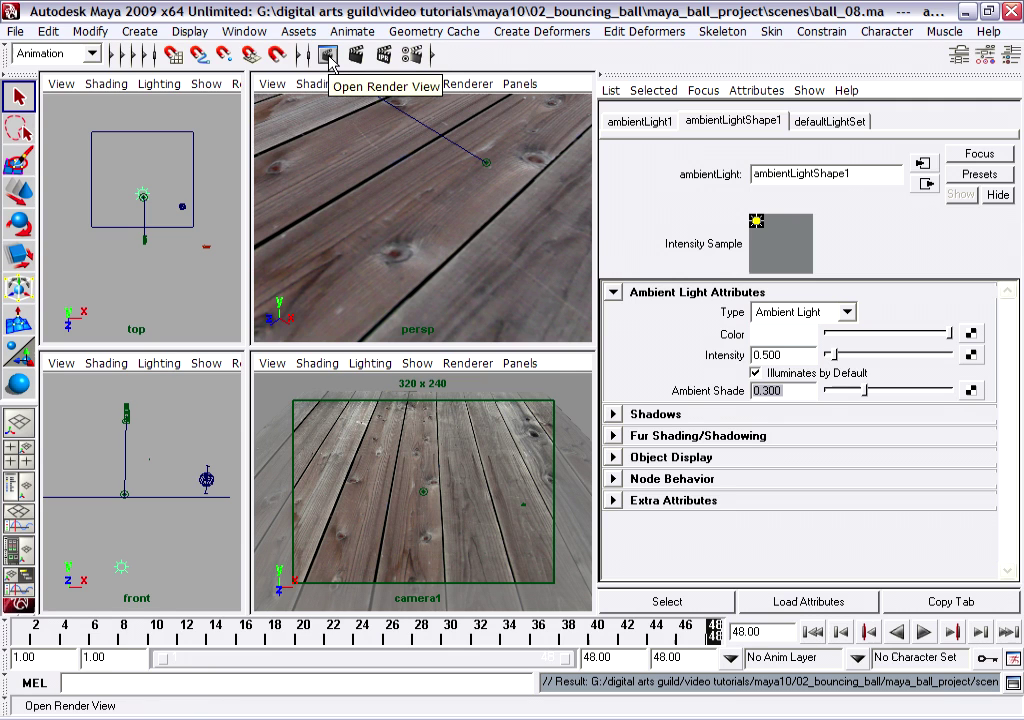
click(328, 56)
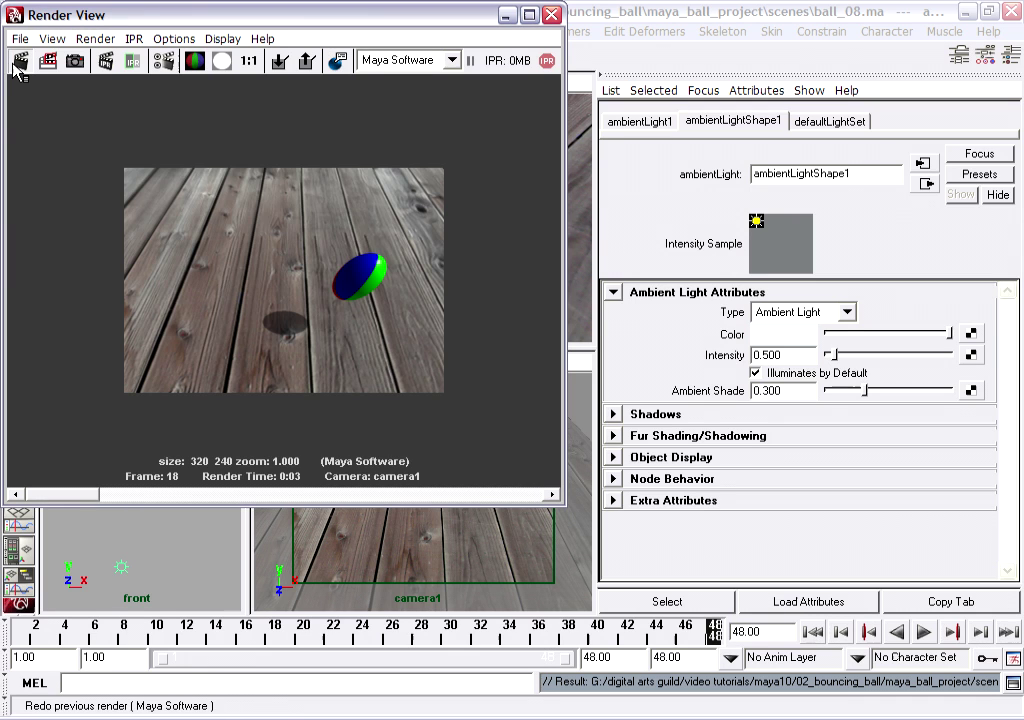
click(16, 62)
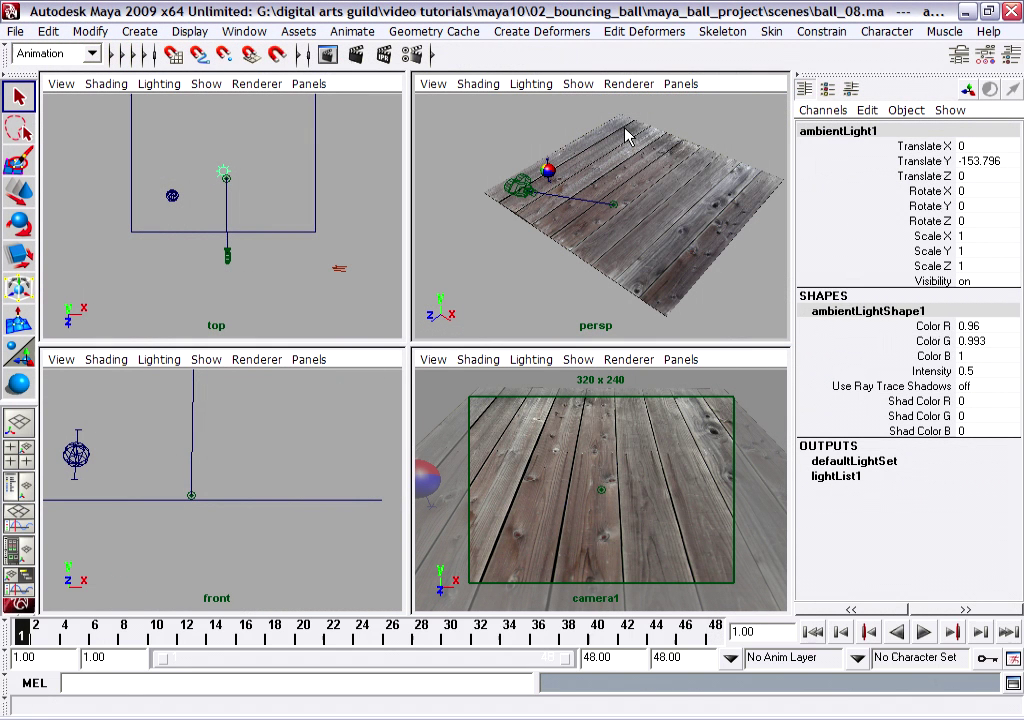
Step: Open Render Settings, review the Maya Software tab, then widen the Common tab to show the full image path
click(412, 55)
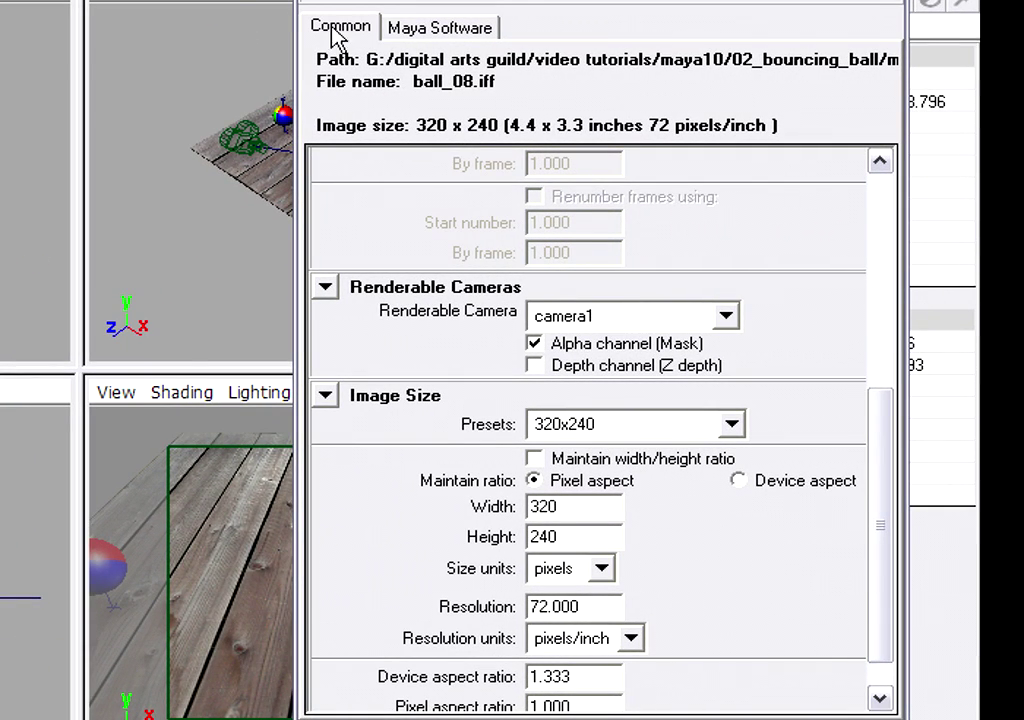
click(411, 32)
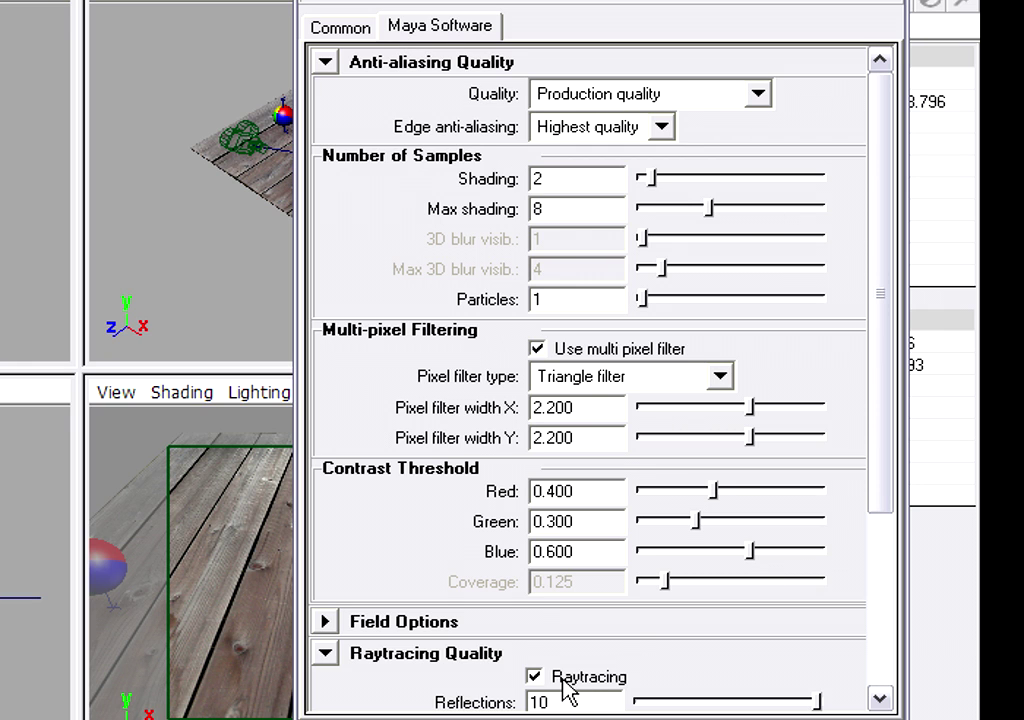
click(332, 30)
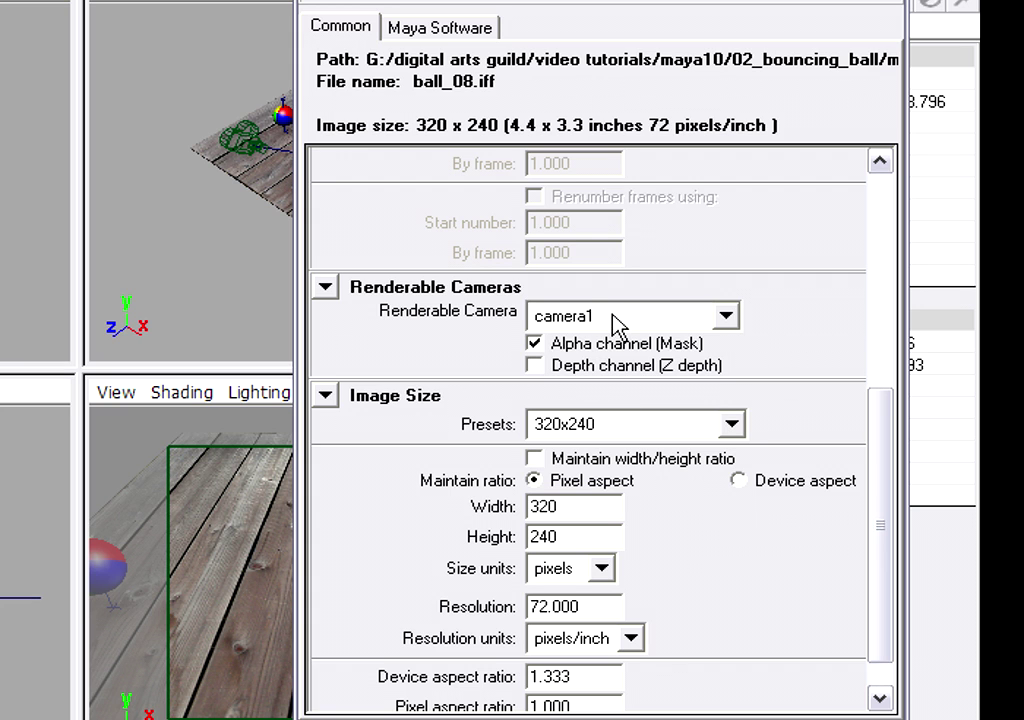
drag(880, 441, 883, 167)
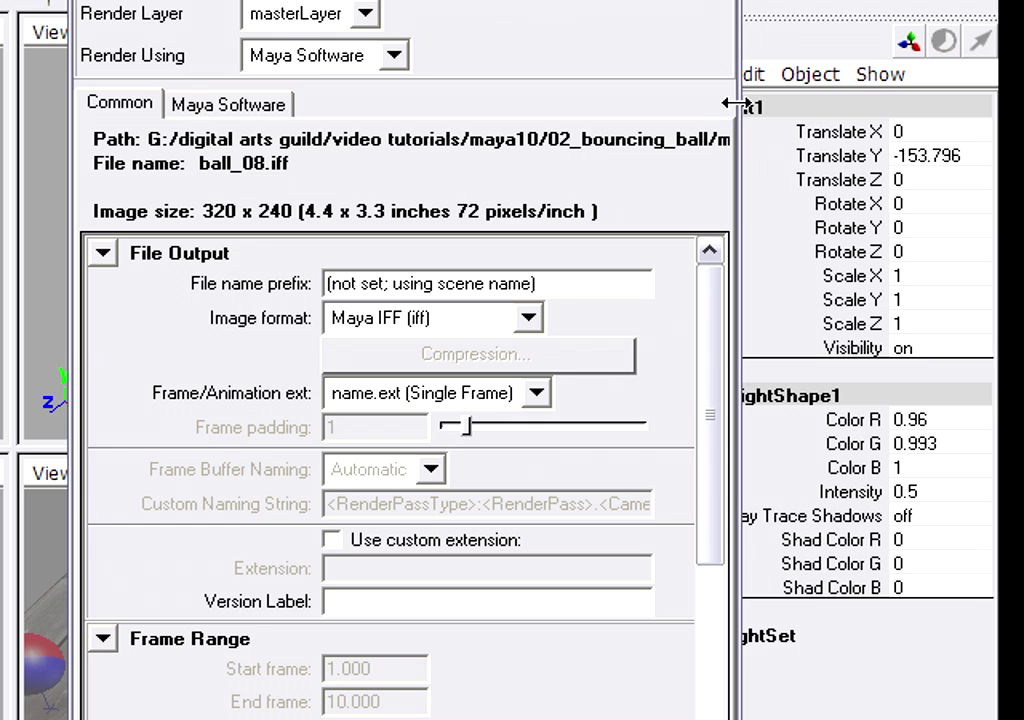
drag(915, 107, 990, 107)
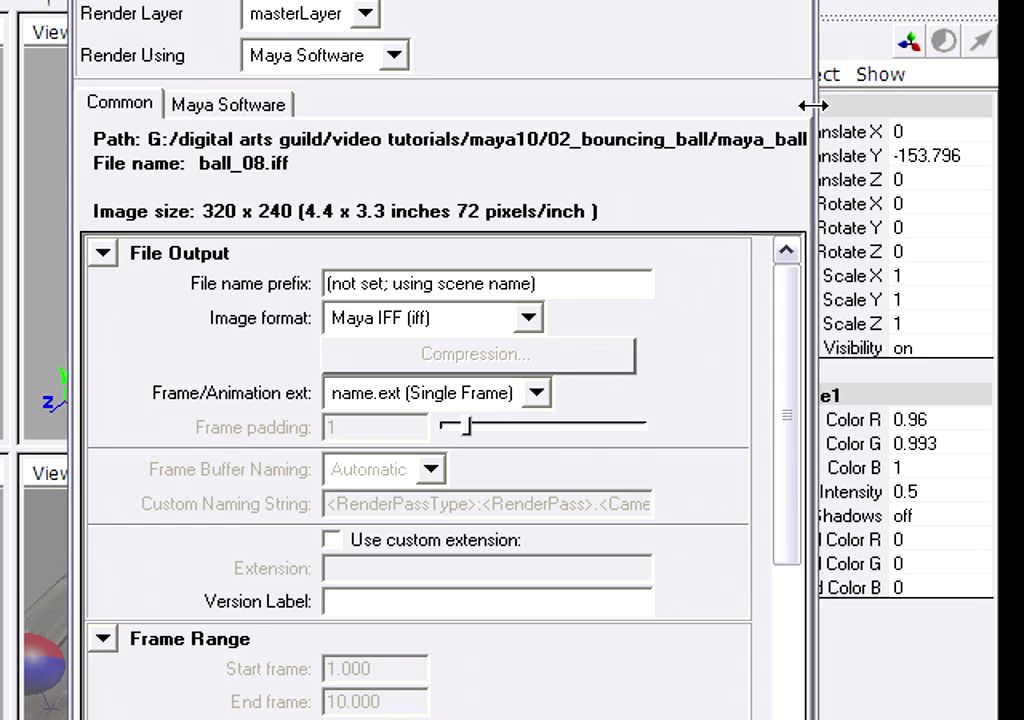
drag(812, 105, 980, 88)
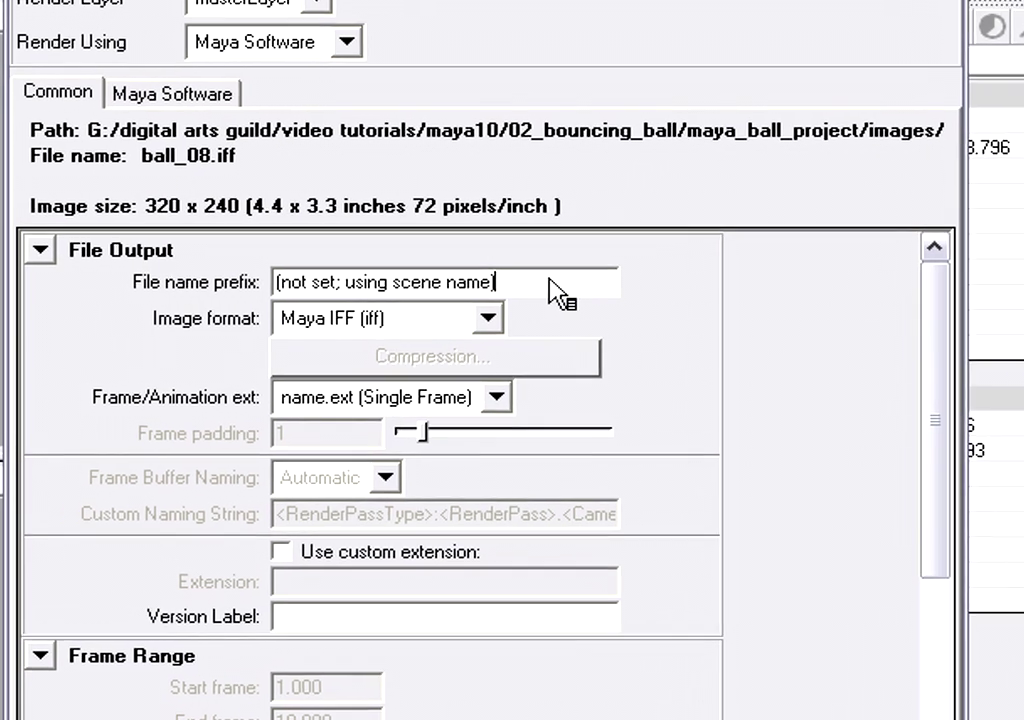
Step: Replace the file name prefix with 'bounce' and choose Tiff (tif) as the image format
drag(472, 285, 222, 284)
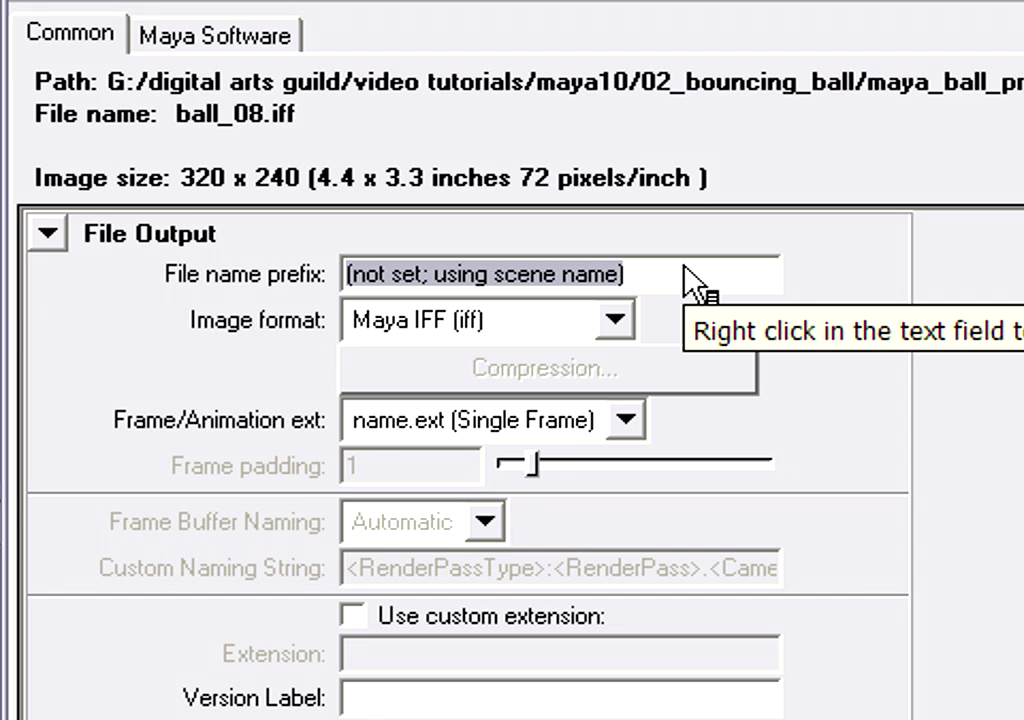
text(bounce)
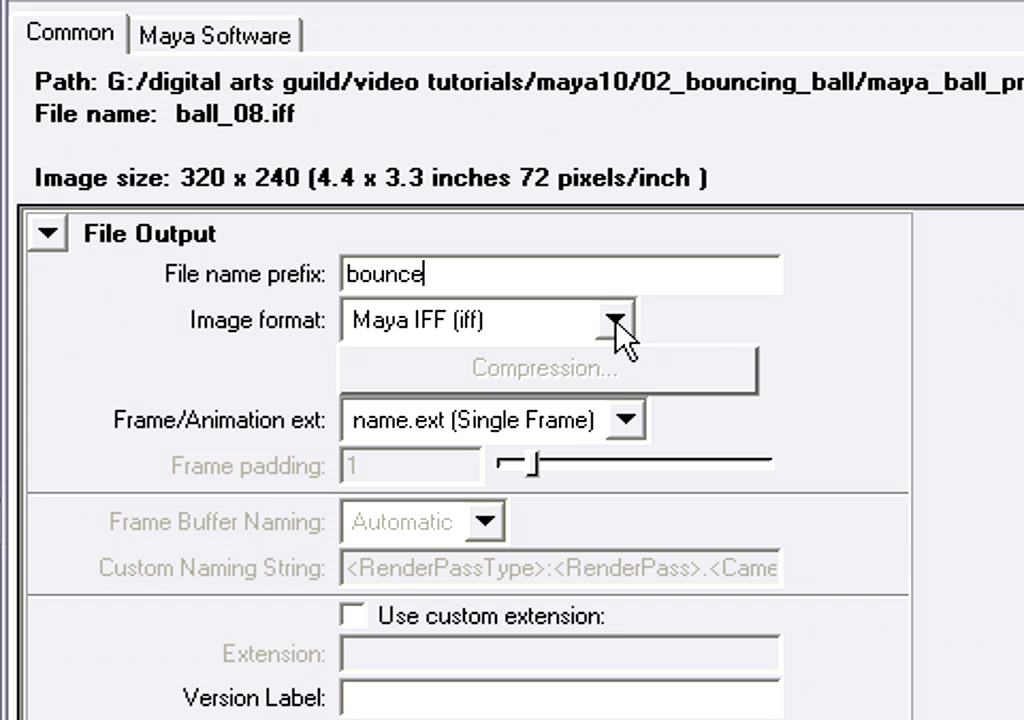
click(616, 321)
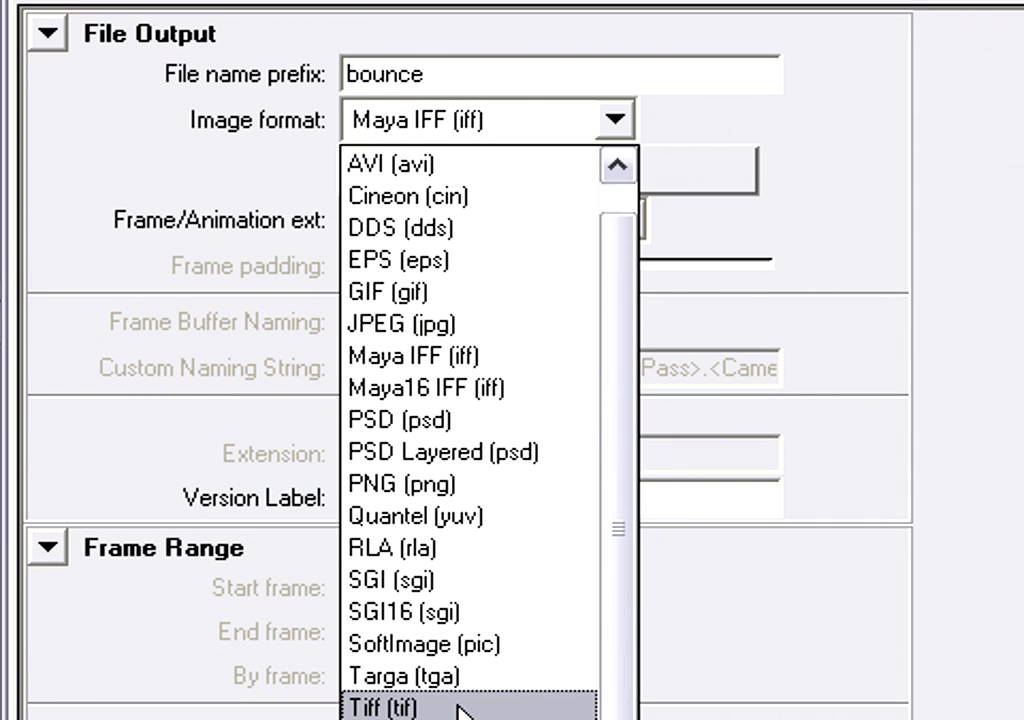
click(465, 708)
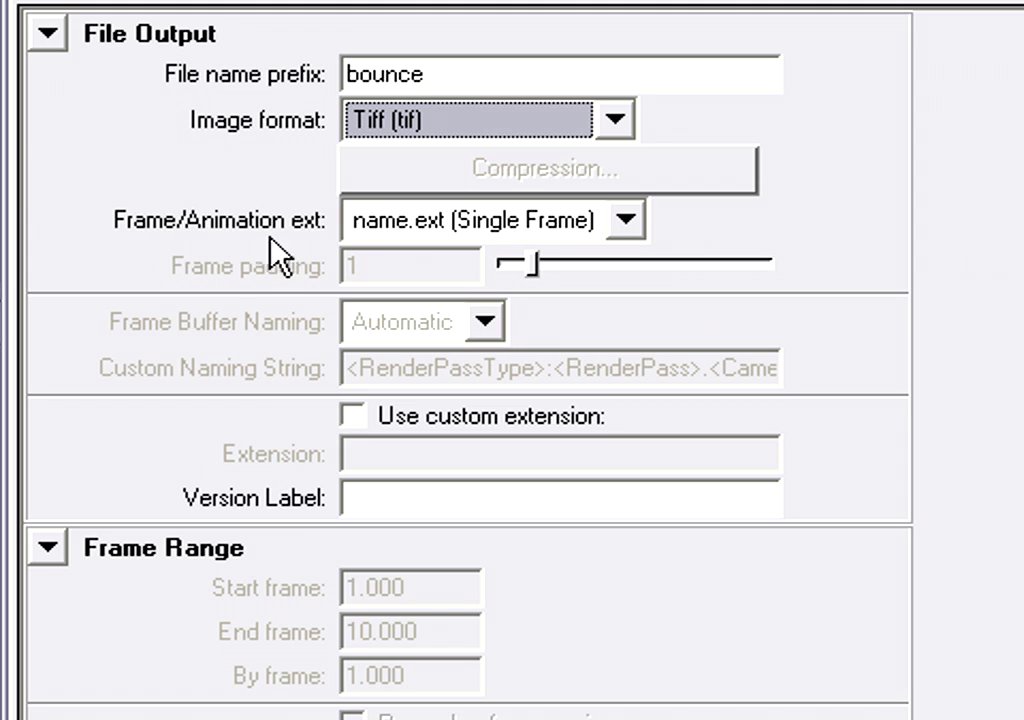
Step: Use the name.#.ext frame extension and change the end frame from 10 to 48
click(627, 222)
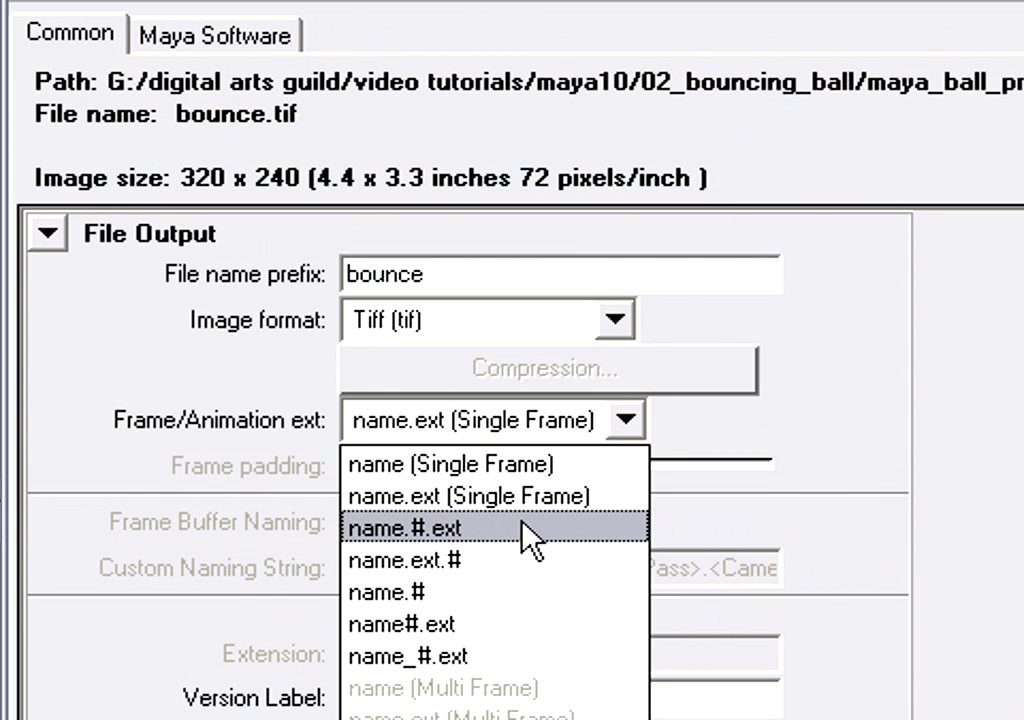
click(521, 527)
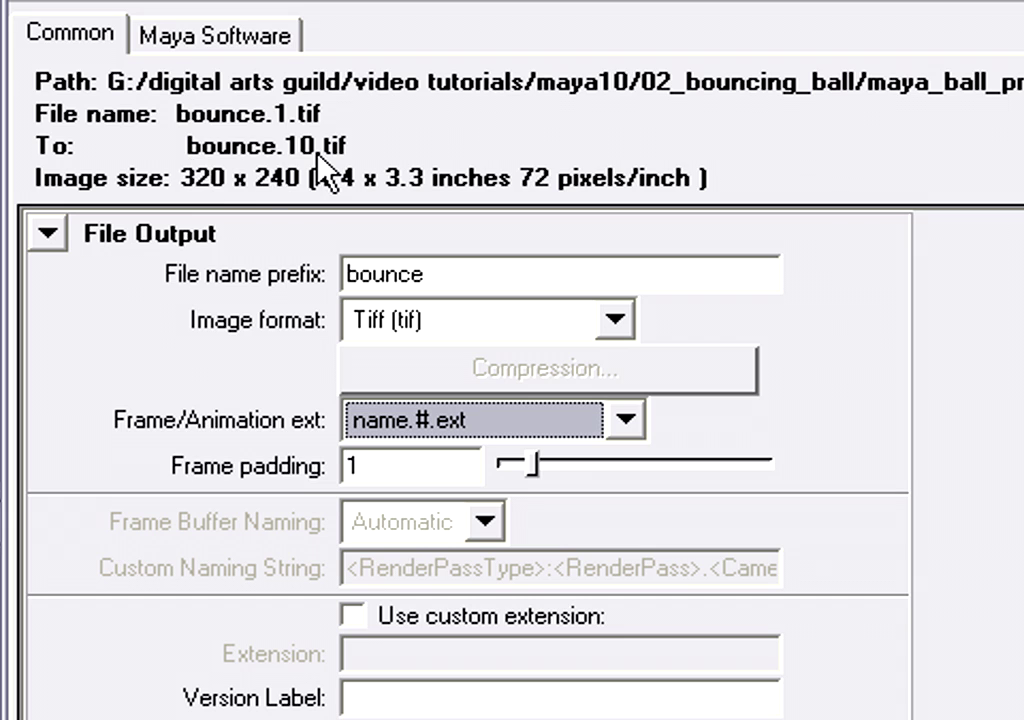
scroll(331, 171, down, 3)
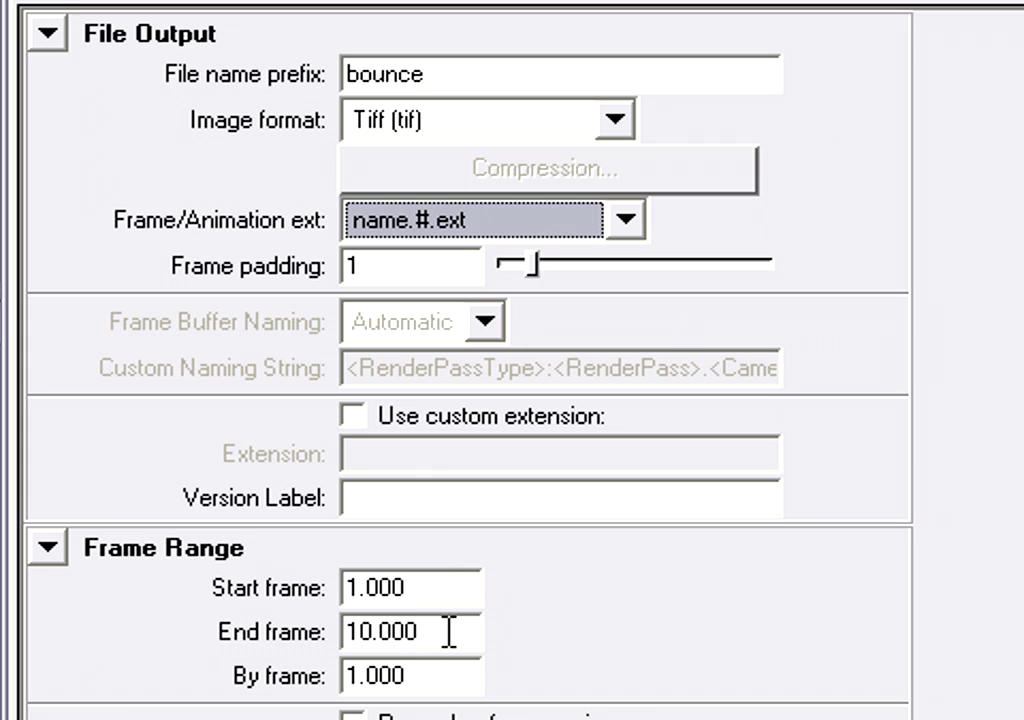
drag(453, 642, 258, 640)
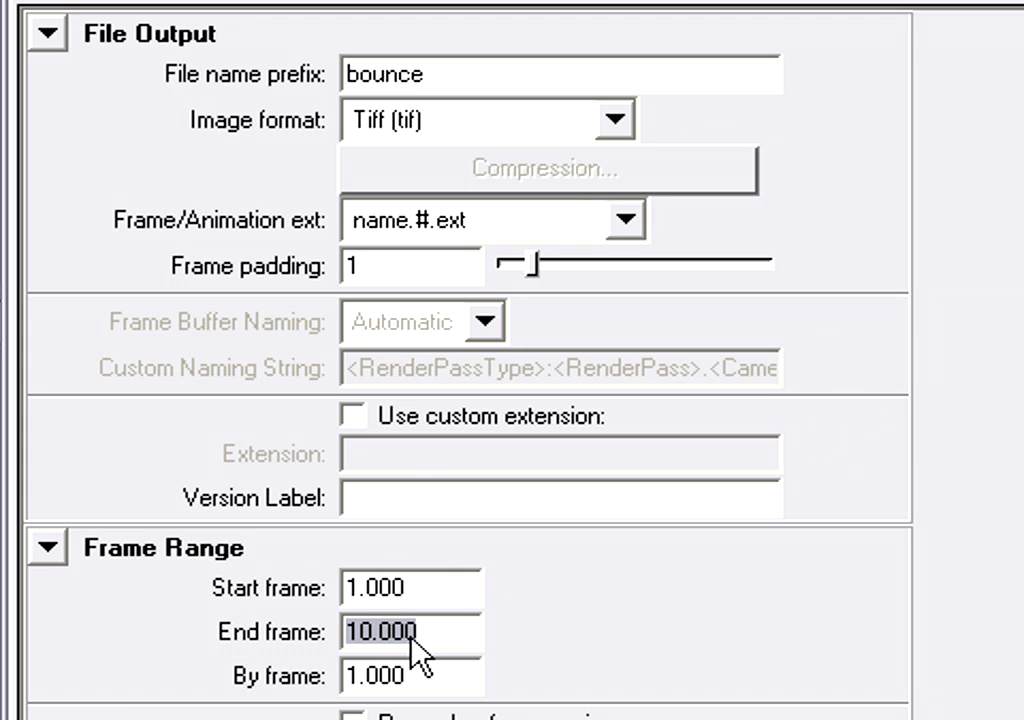
text(48)
key(Return)
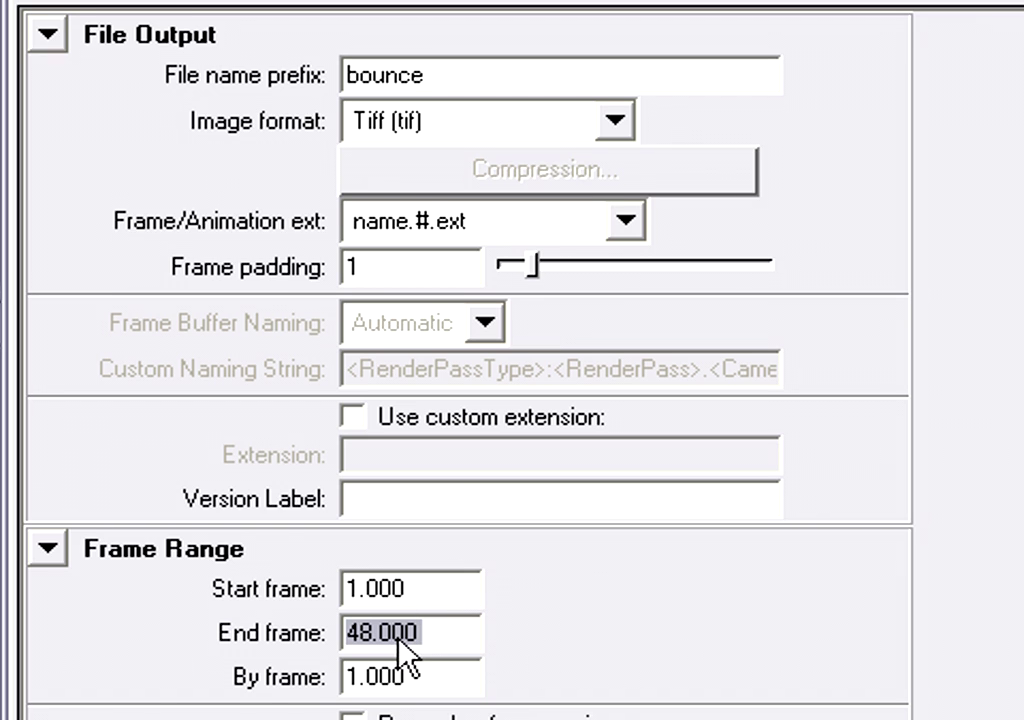
Step: Pick the 640x480 image size preset in Render Settings
scroll(405, 650, up, 4)
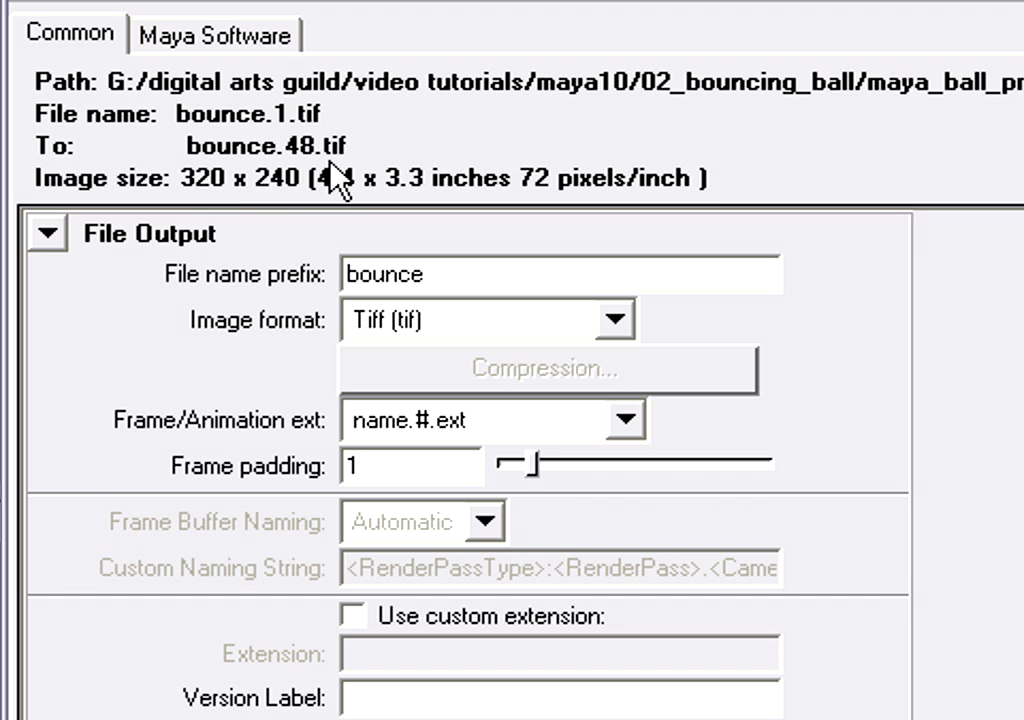
scroll(465, 460, down, 10)
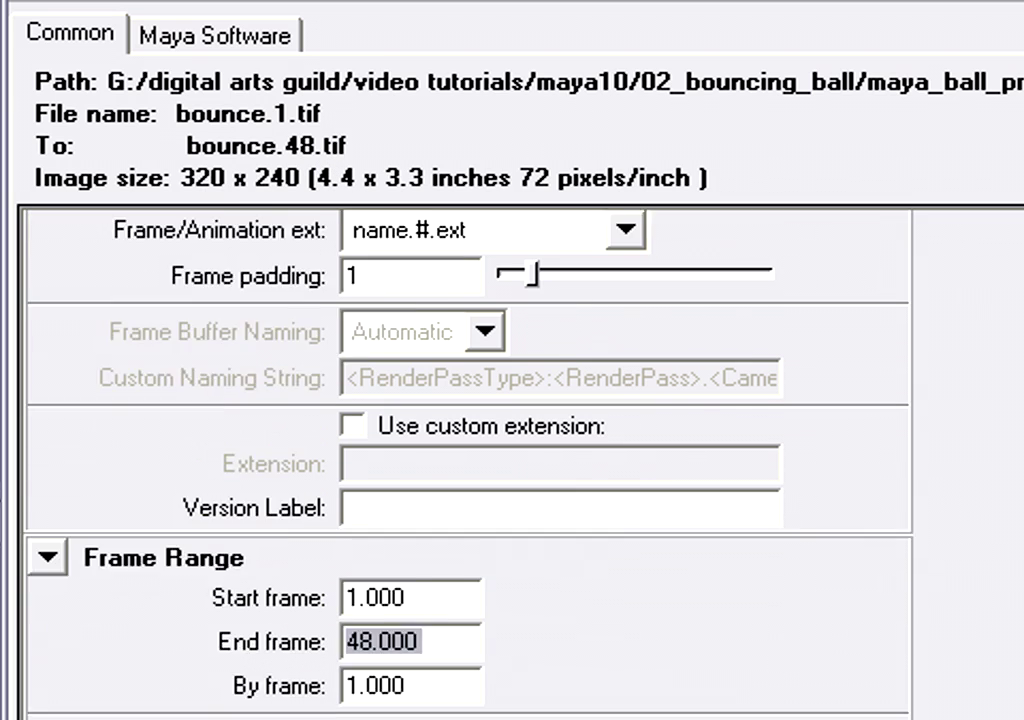
scroll(465, 460, up, 5)
scroll(465, 460, down, 5)
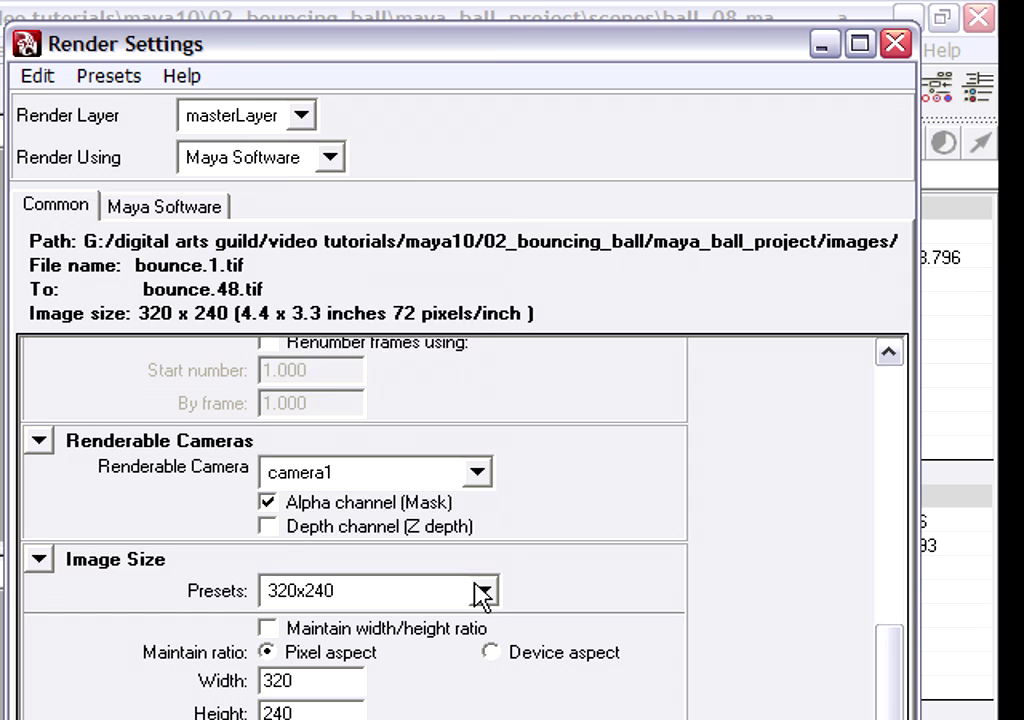
click(482, 591)
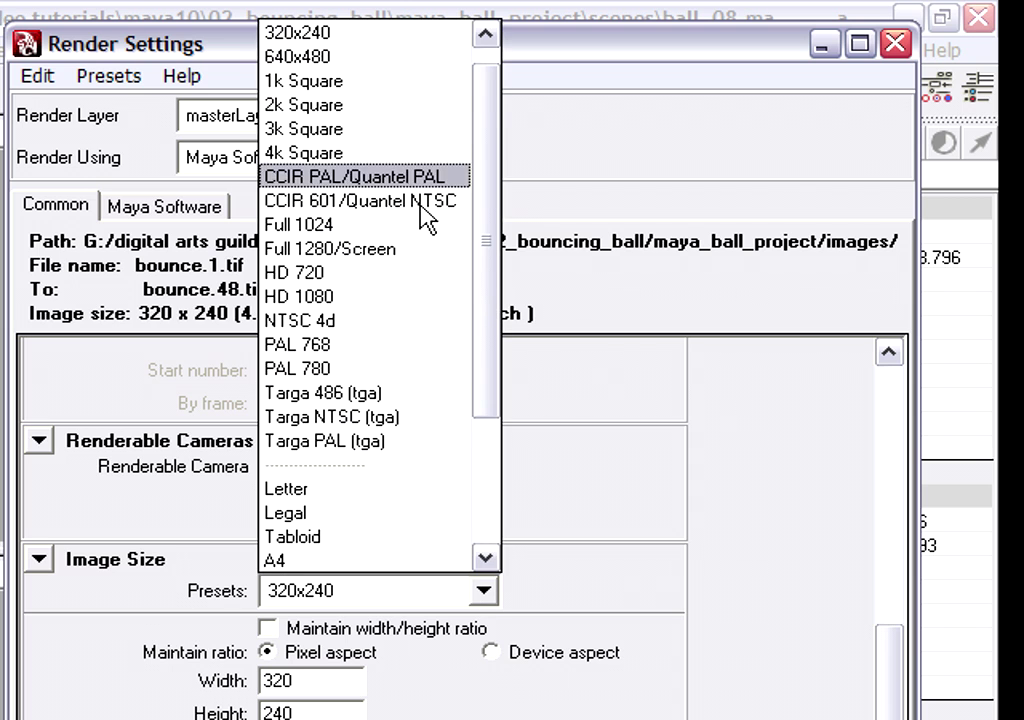
click(408, 62)
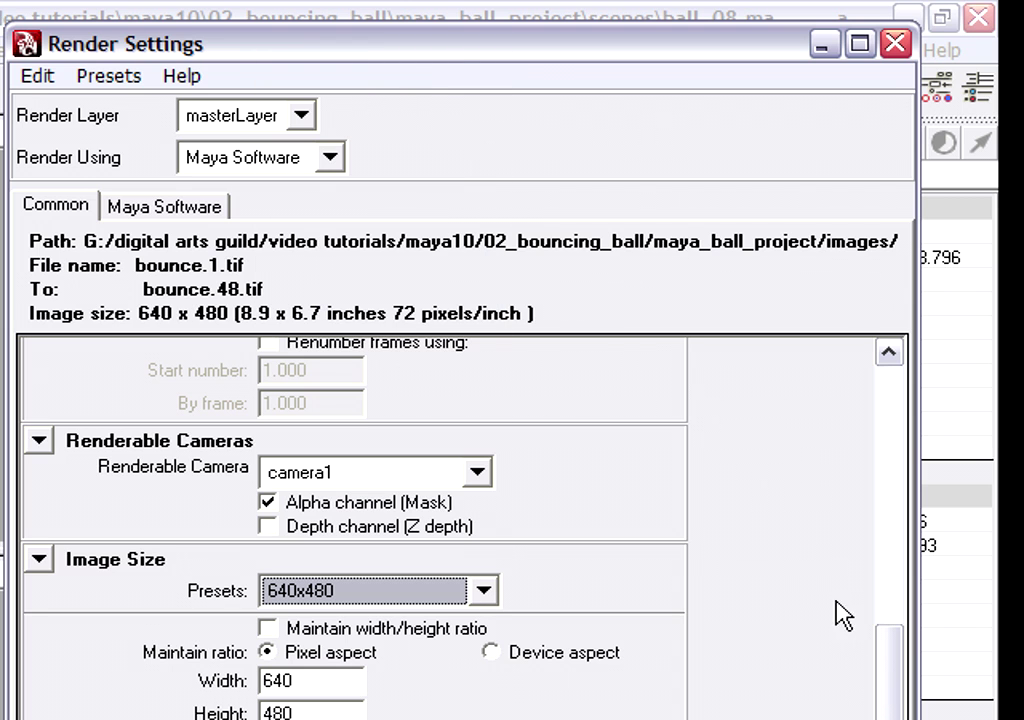
drag(896, 697, 800, 395)
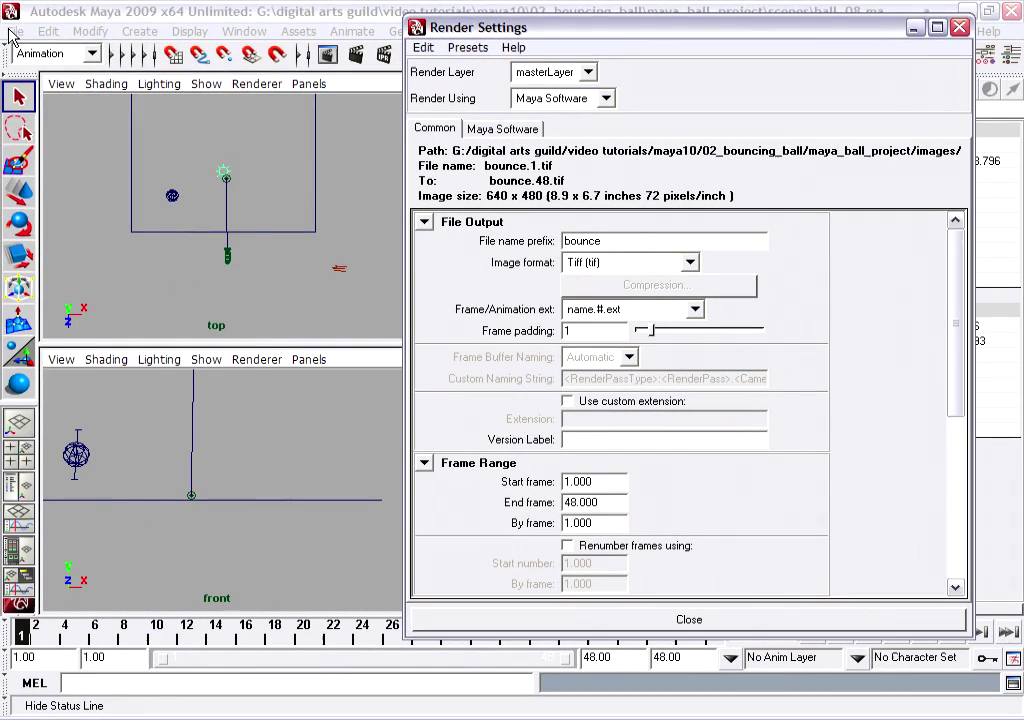
Step: Save the scene as ball_08.ma and close the Render Settings window
click(15, 31)
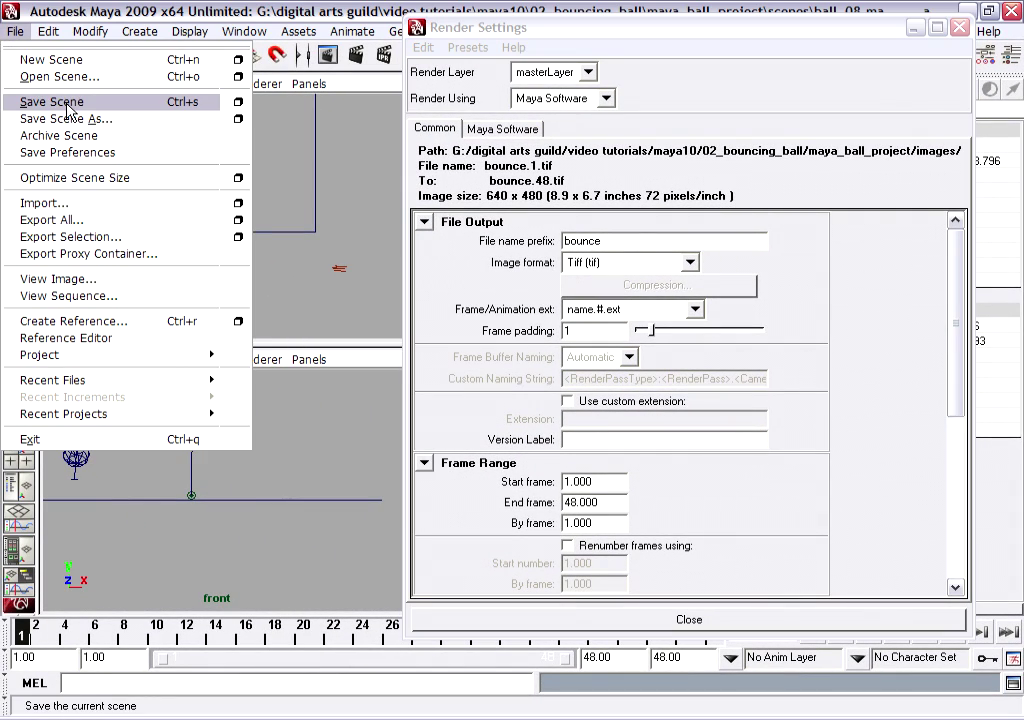
click(117, 108)
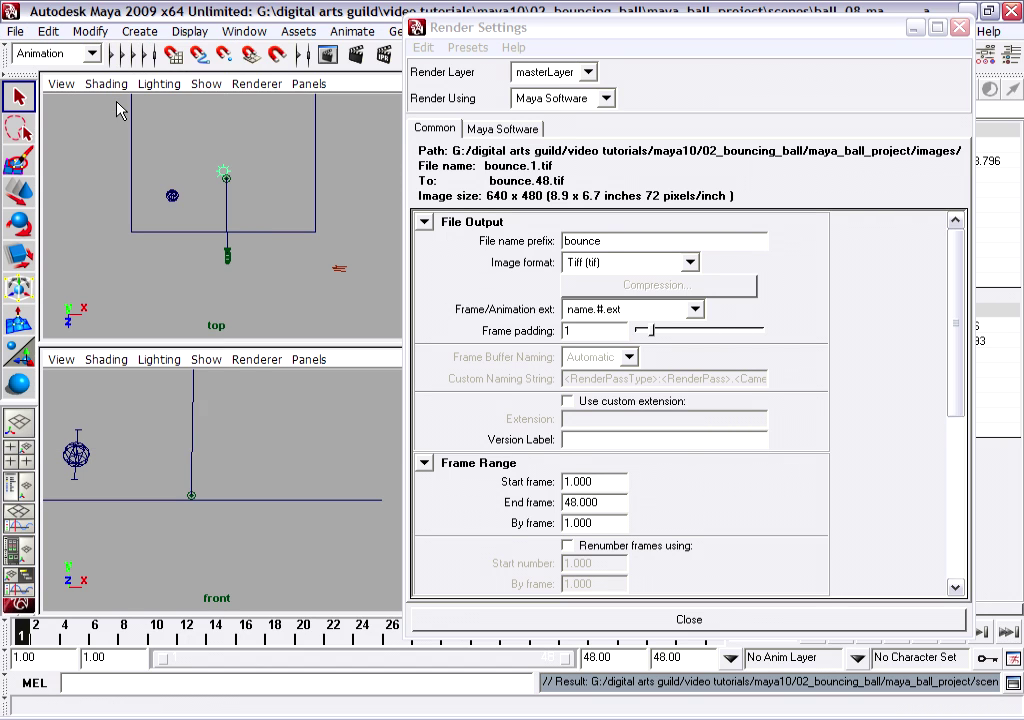
click(775, 25)
click(960, 28)
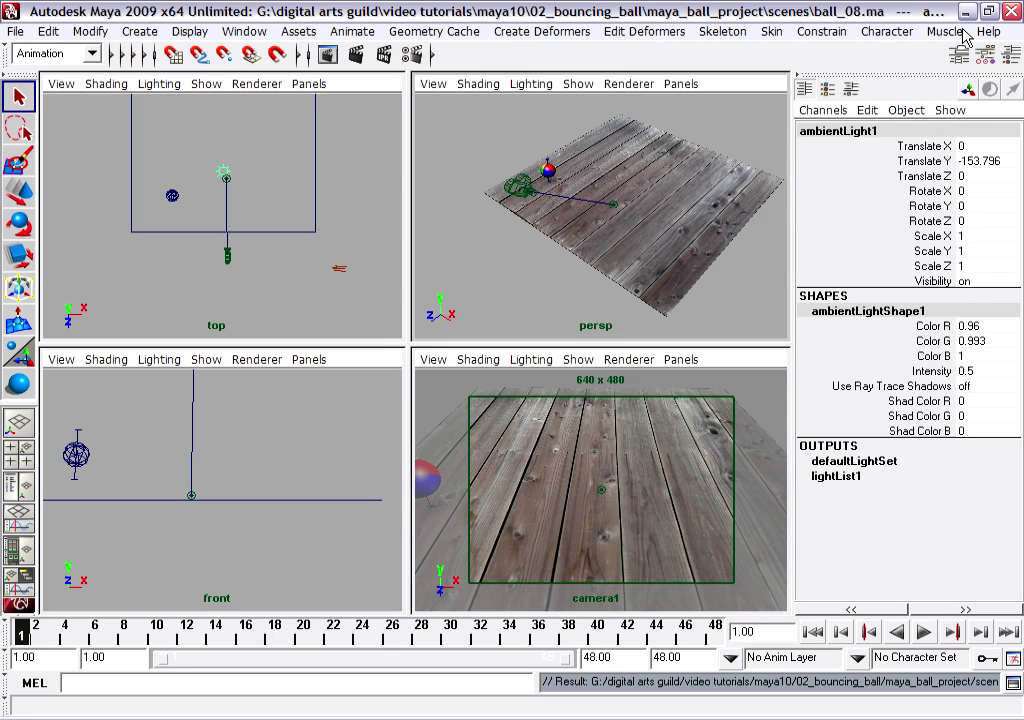